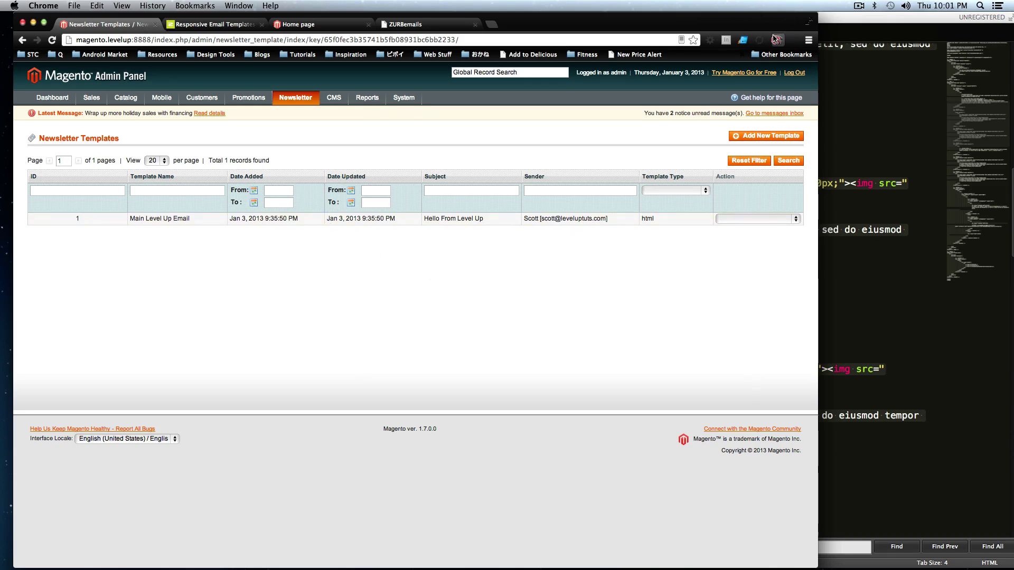
- Open the Newsletter Templates grid, which lists the 'Main Level Up Email' HTML template
drag(772, 27, 834, 27)
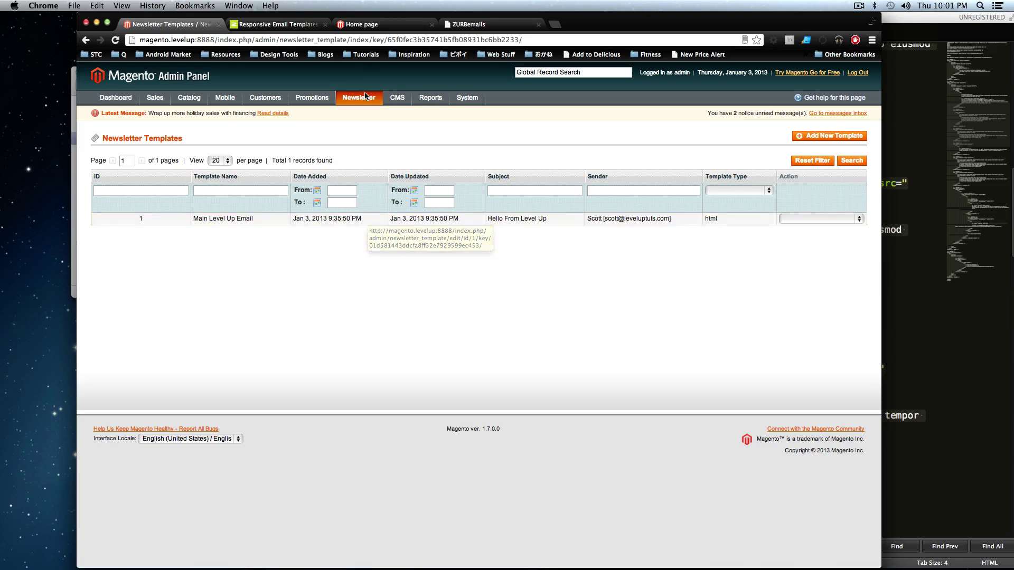
click(368, 112)
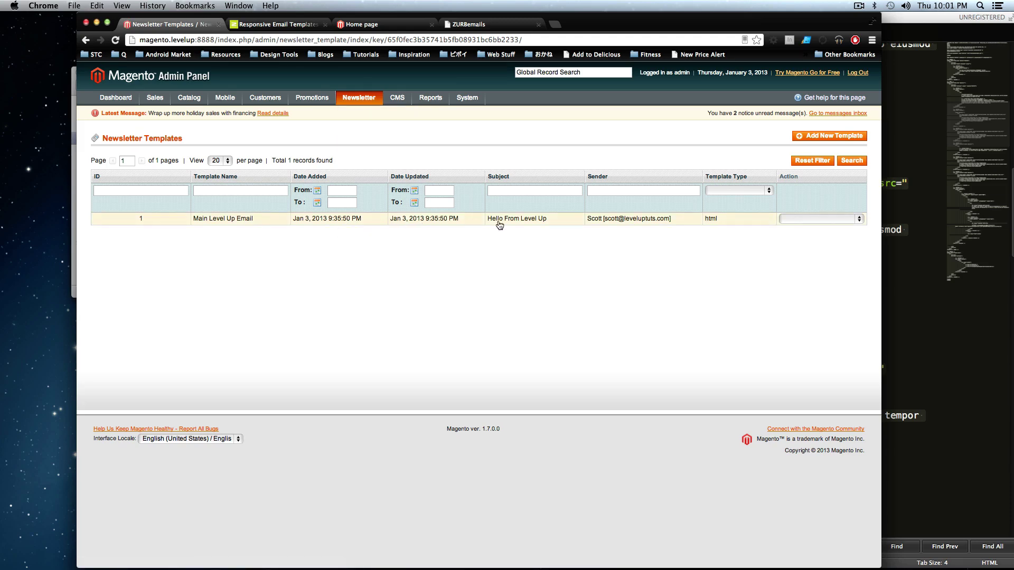
- Open Main Level Up Email, look over its name and subject fields, and preview it in a new tab
click(564, 225)
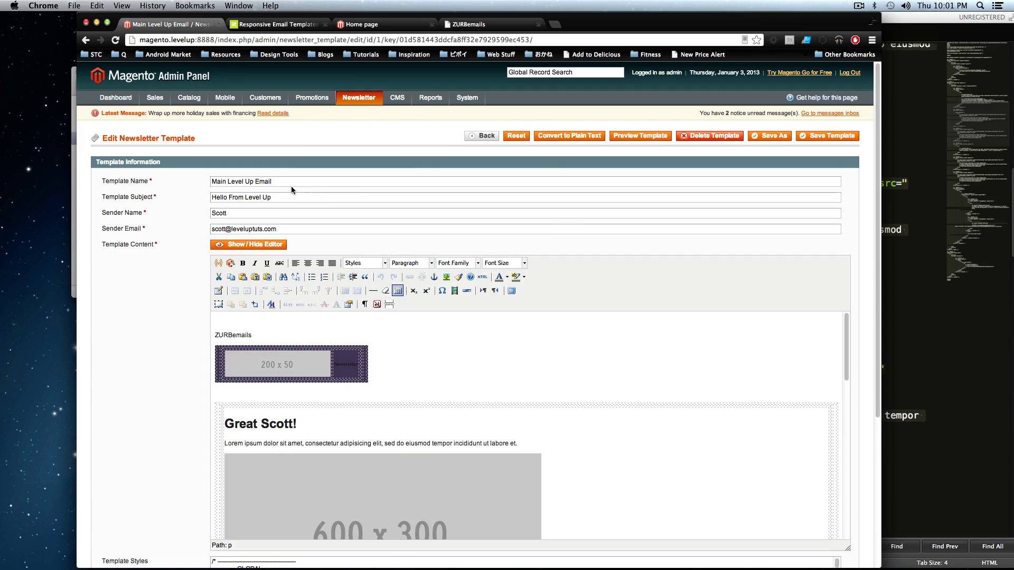
drag(290, 186, 206, 178)
click(257, 198)
click(248, 196)
drag(287, 197, 198, 211)
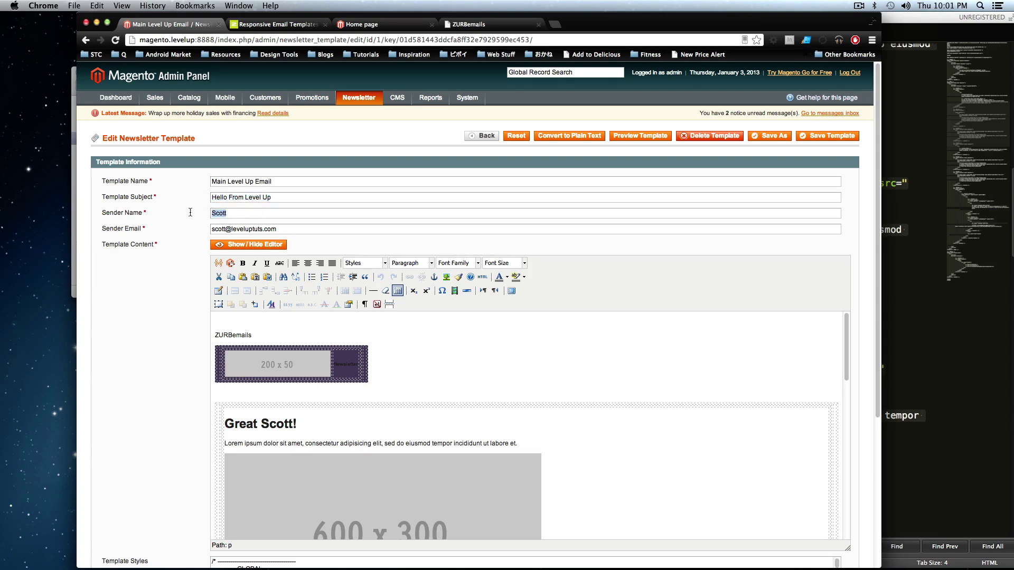
click(250, 225)
click(622, 138)
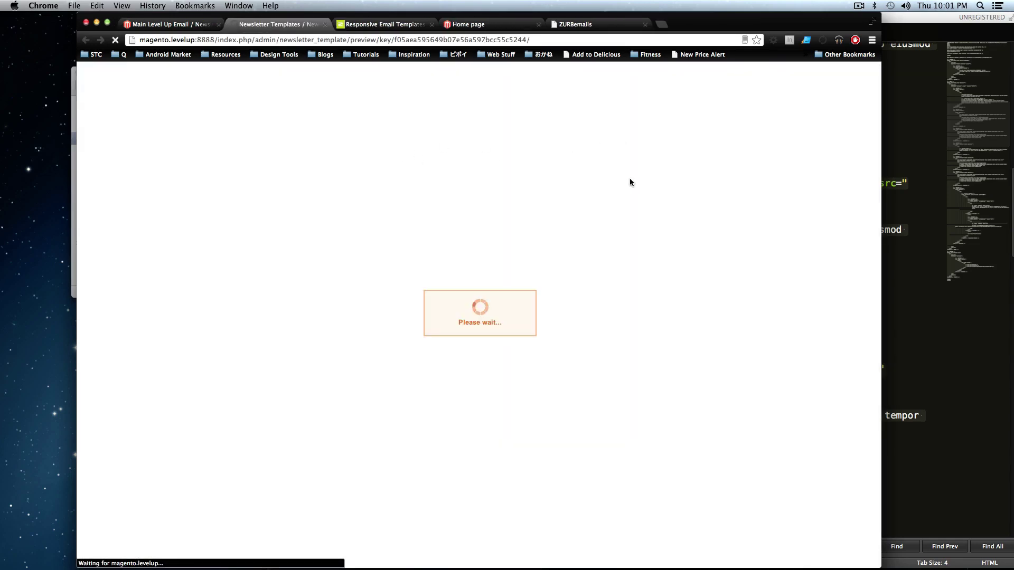
- Scroll the preview and highlight words in the 'Great Scott!' heading, intro and Lorem body text
scroll(673, 218, down, 5)
scroll(681, 218, down, 3)
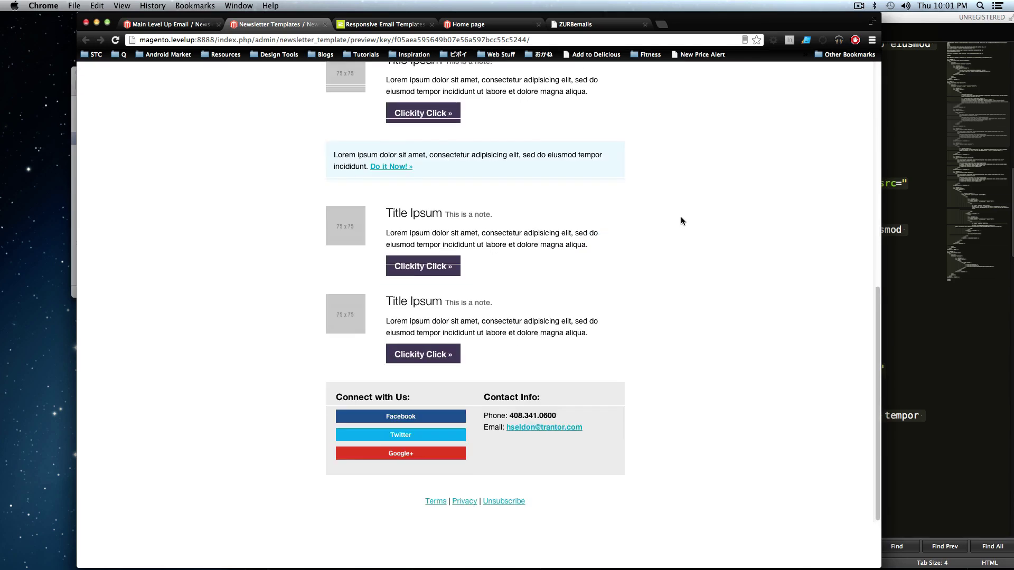
scroll(496, 158, up, 15)
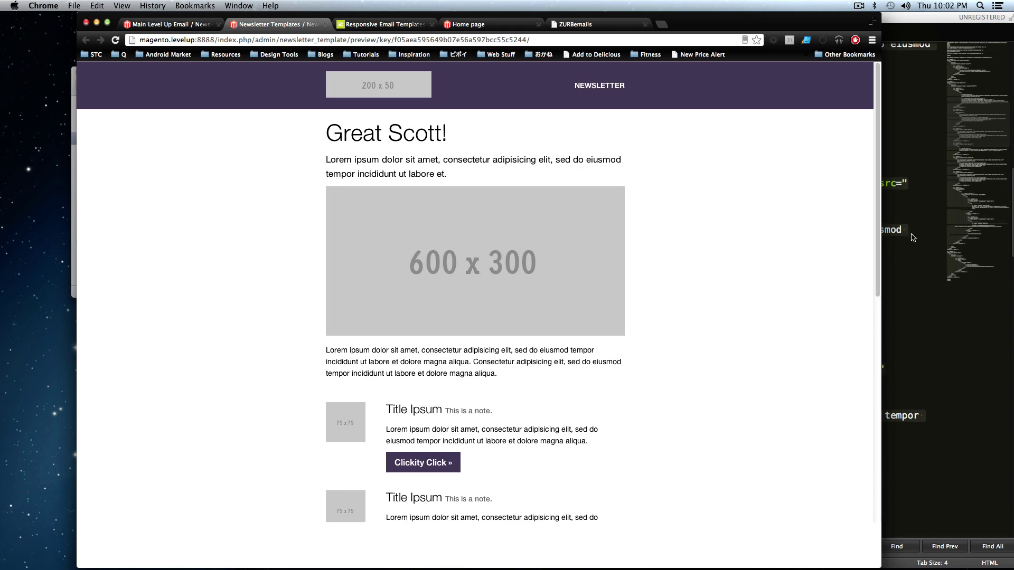
double_click(420, 132)
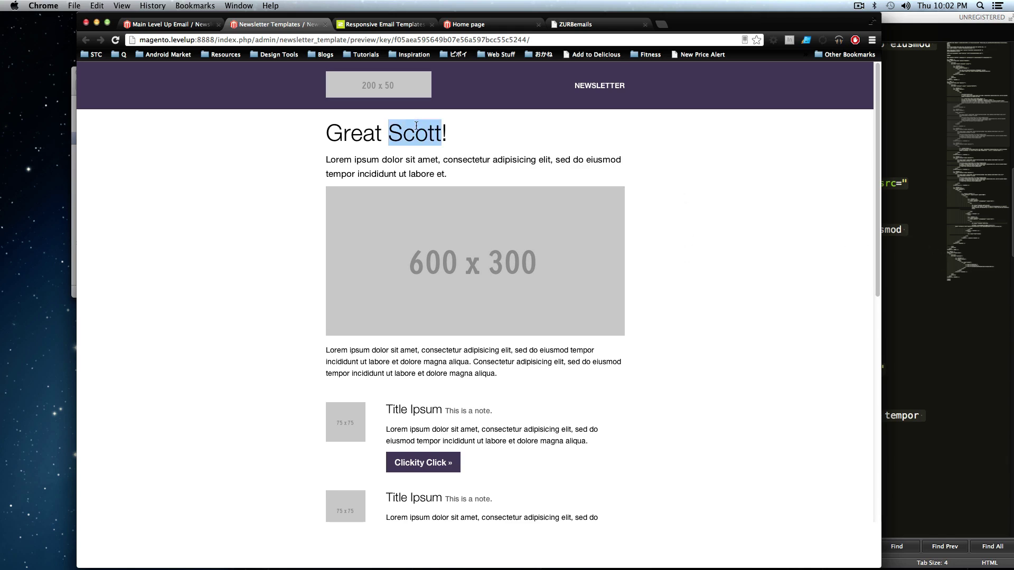
double_click(444, 156)
double_click(476, 343)
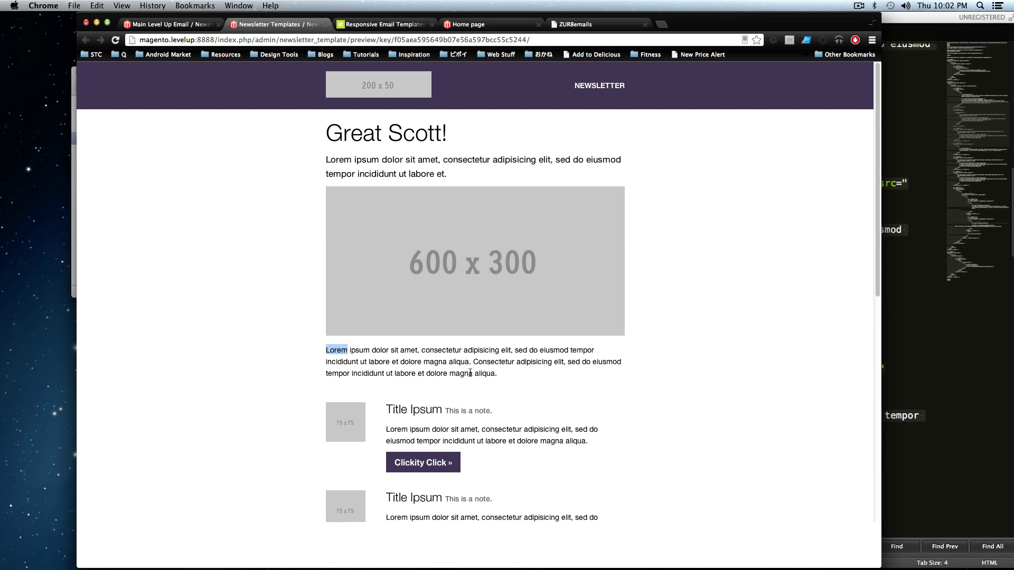
- Scroll further through the callout paragraph and third Title Ipsum section down to the footer
scroll(469, 372, down, 5)
click(458, 359)
triple_click(457, 359)
click(457, 367)
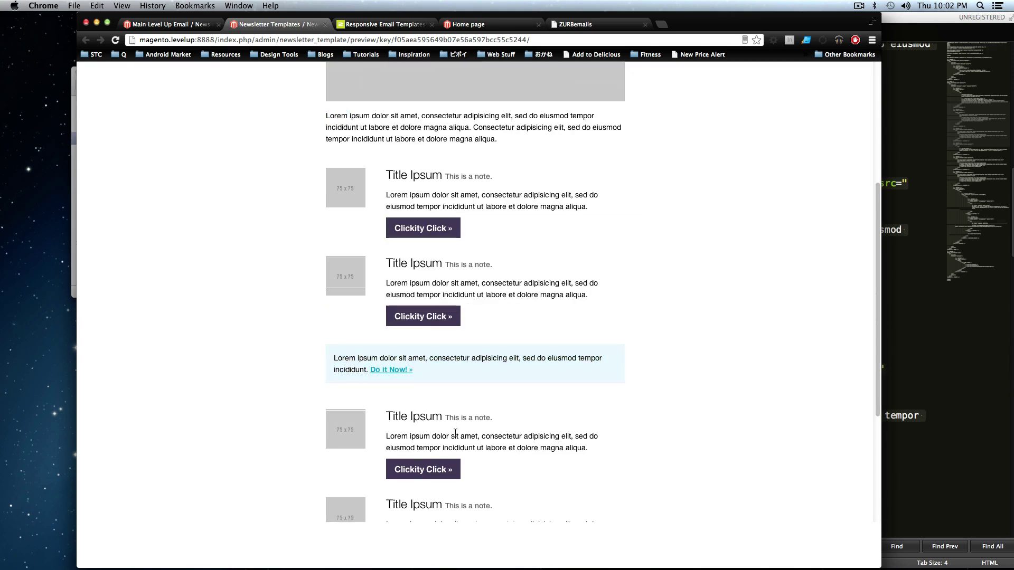
triple_click(457, 436)
click(460, 419)
triple_click(460, 419)
scroll(460, 419, down, 4)
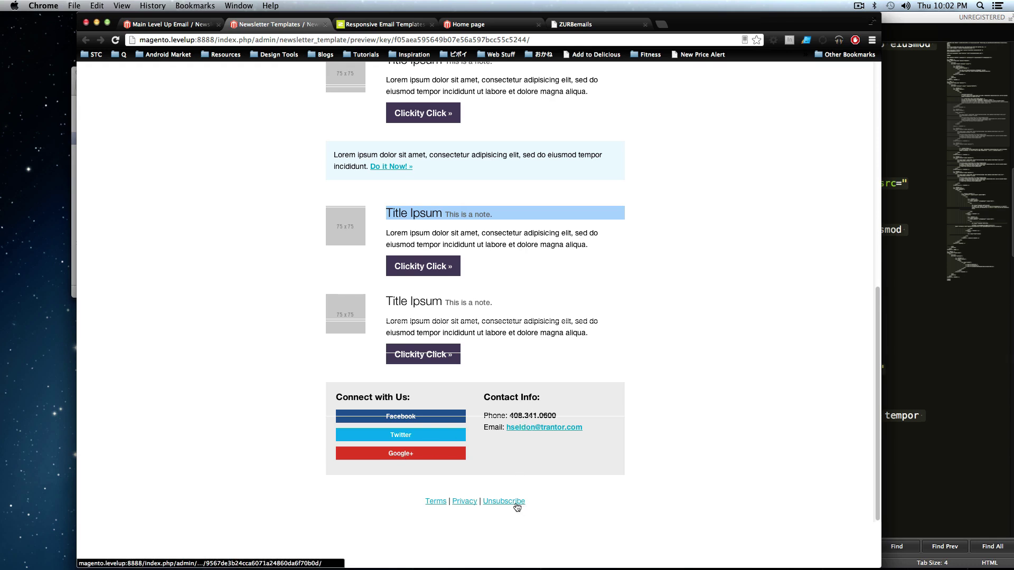
scroll(410, 504, up, 10)
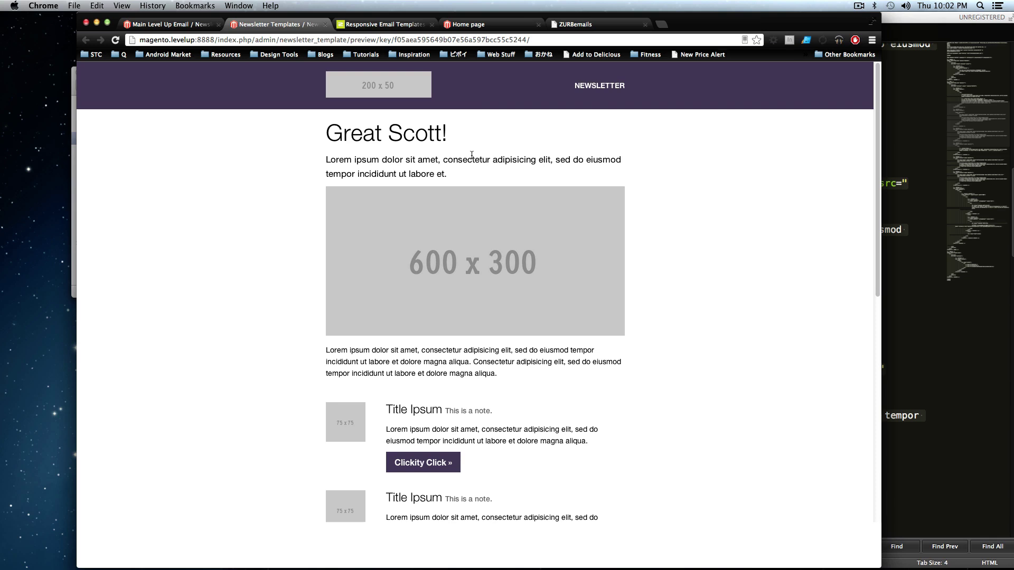
click(161, 25)
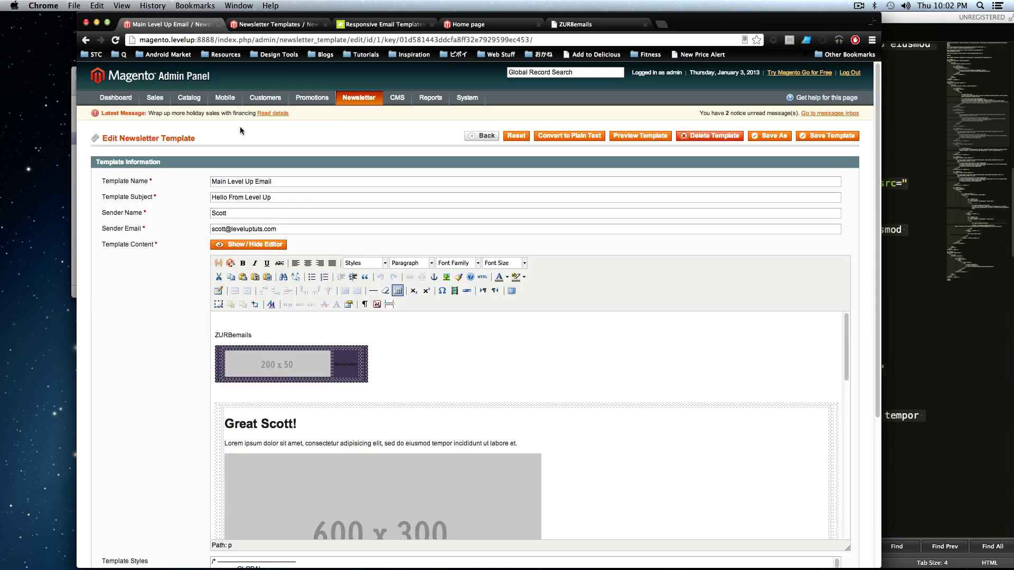
click(295, 372)
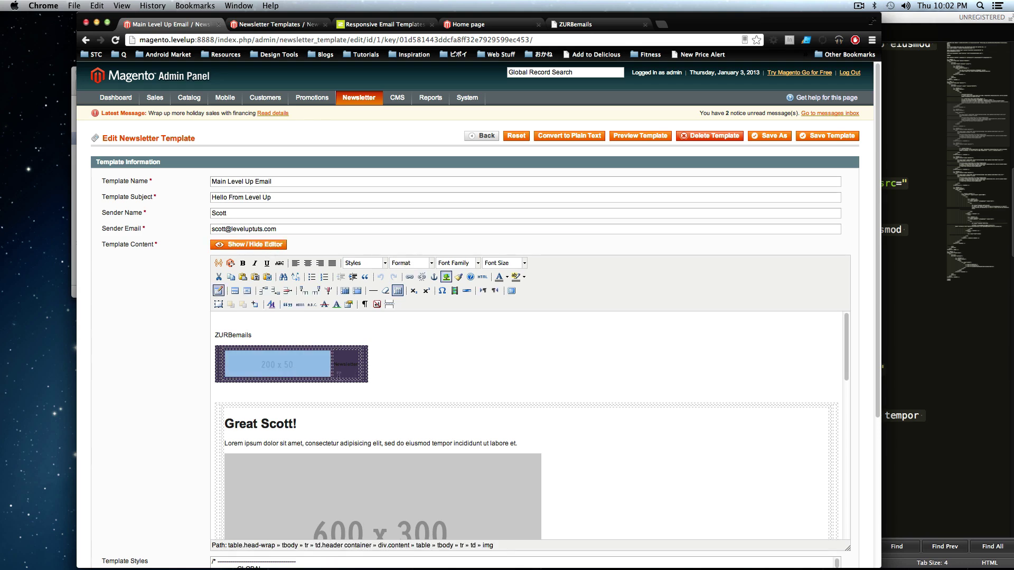
scroll(716, 374, down, 3)
scroll(712, 374, up, 3)
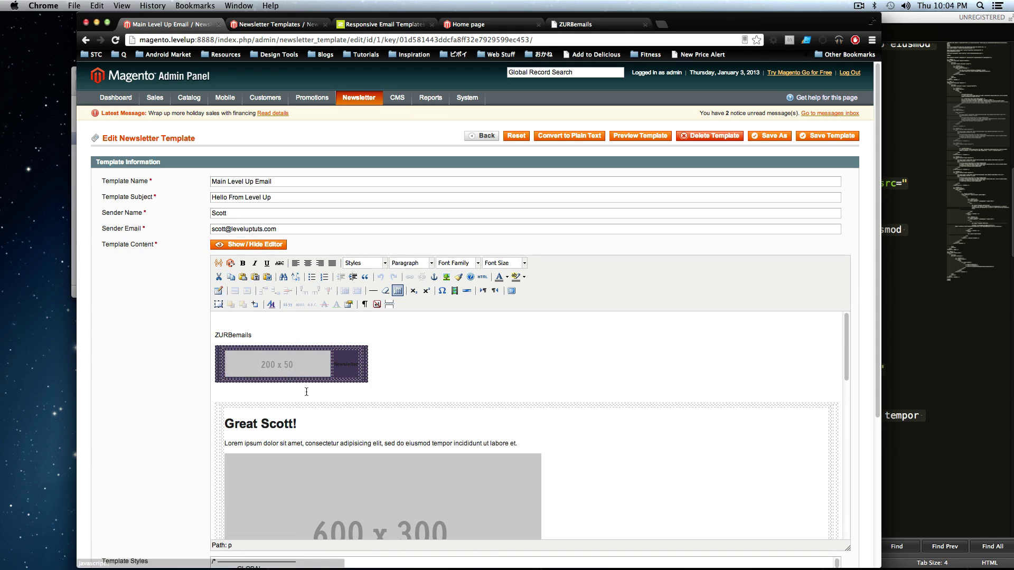
click(474, 355)
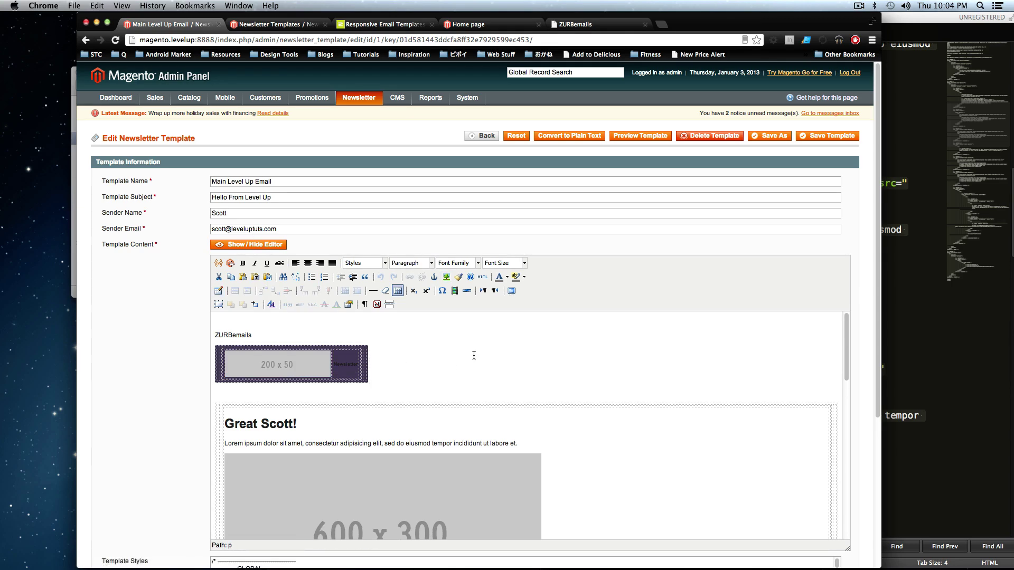
click(310, 365)
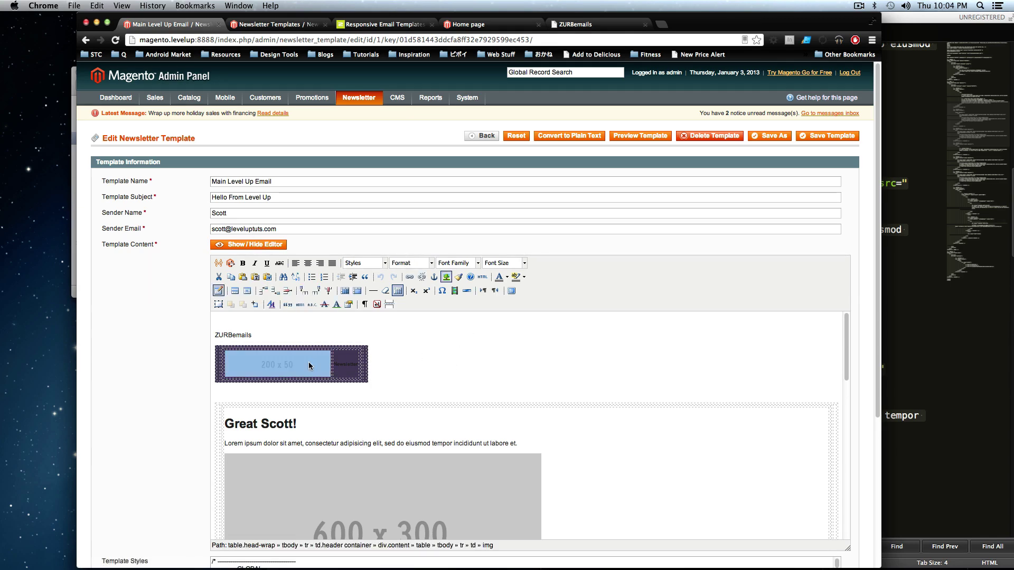
- Show the content as raw HTML and delete the 200x50 placeholder logo img tag
click(223, 245)
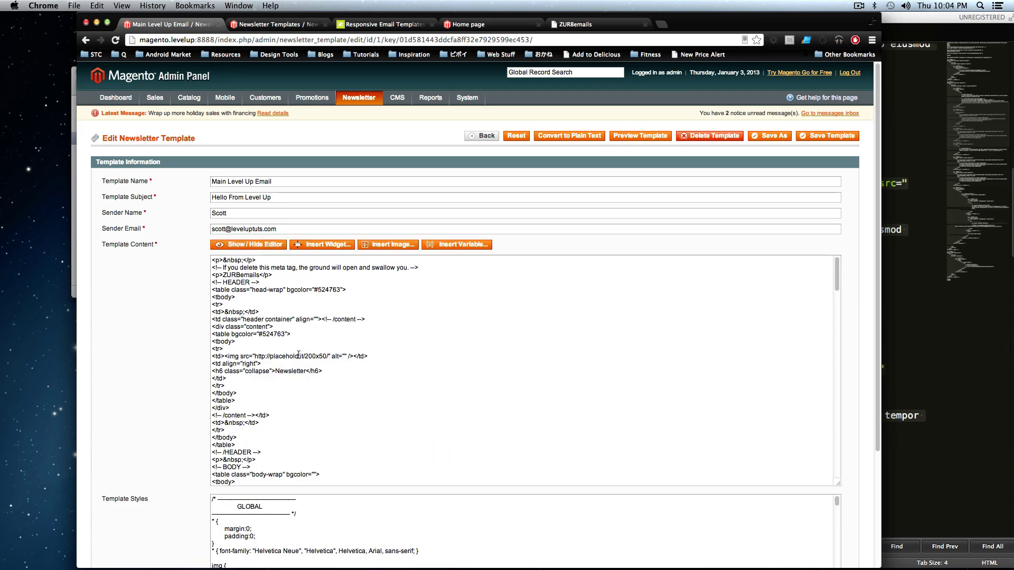
scroll(299, 354, down, 3)
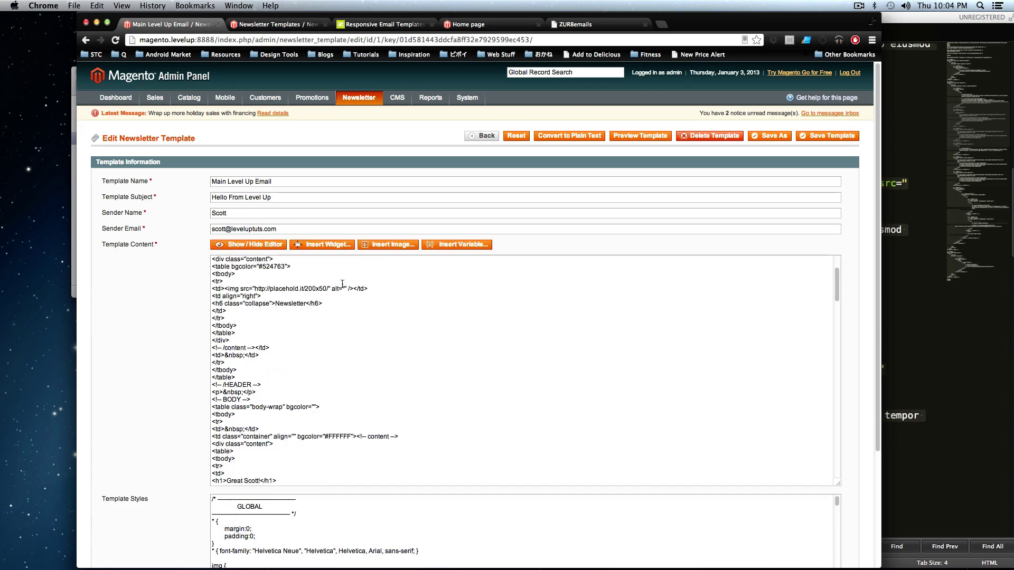
drag(354, 289, 226, 291)
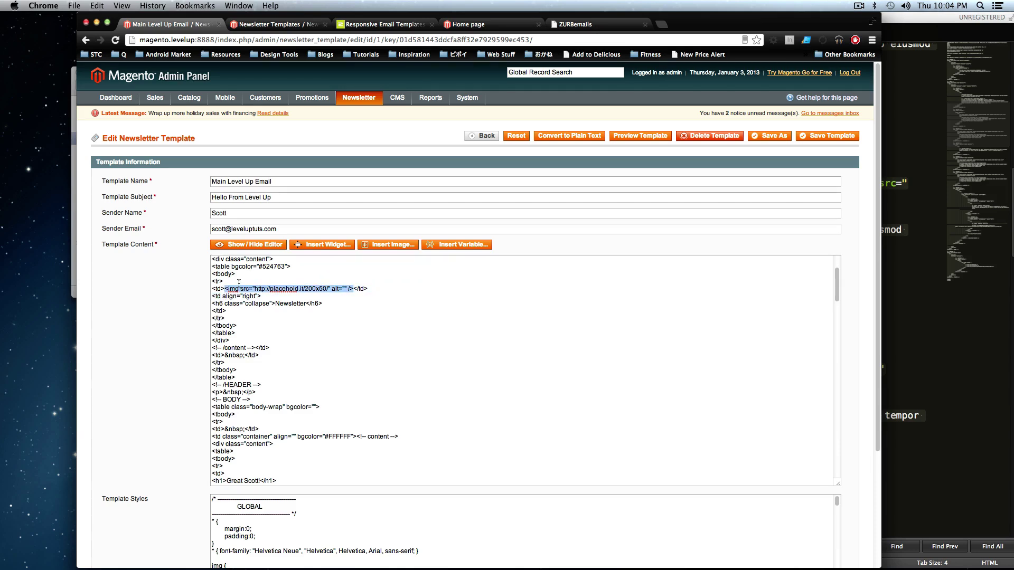
key(BackSpace)
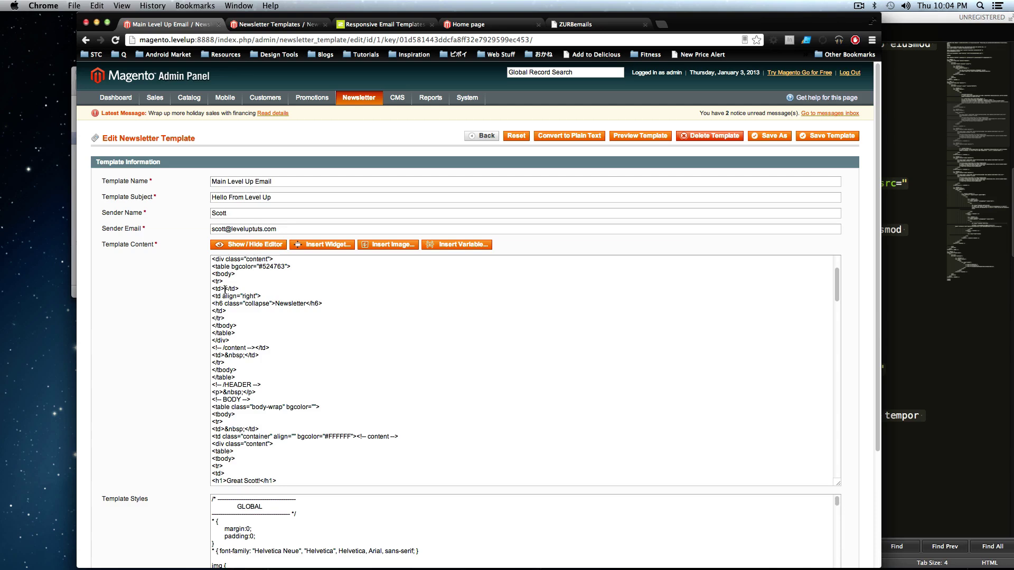
- Insert logo.png from Media Storage into the empty header cell
click(389, 245)
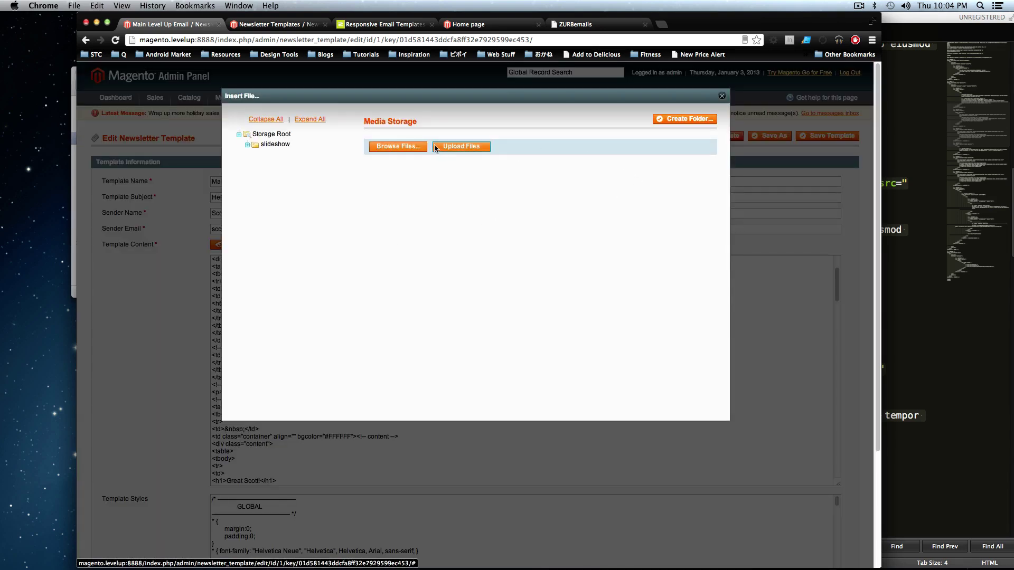
click(626, 213)
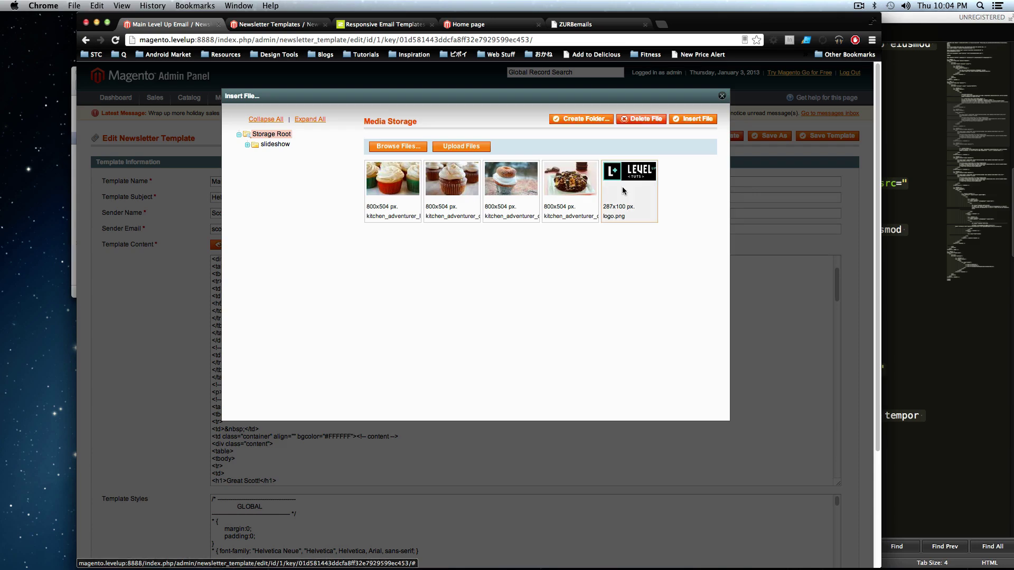
click(689, 120)
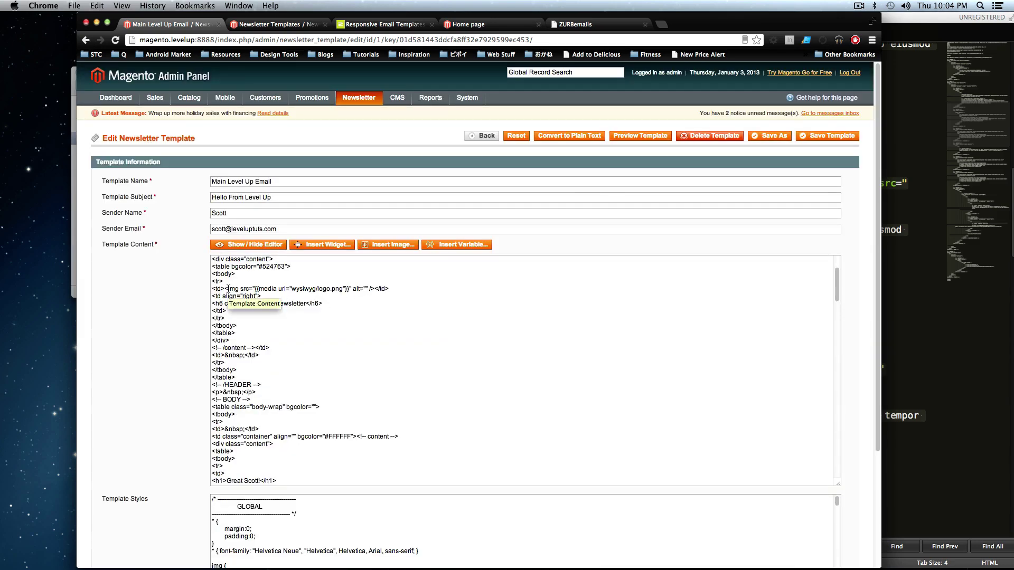
- Preview the template with its logo.png header in a new tab, then return to the raw HTML
drag(226, 289, 382, 290)
click(284, 245)
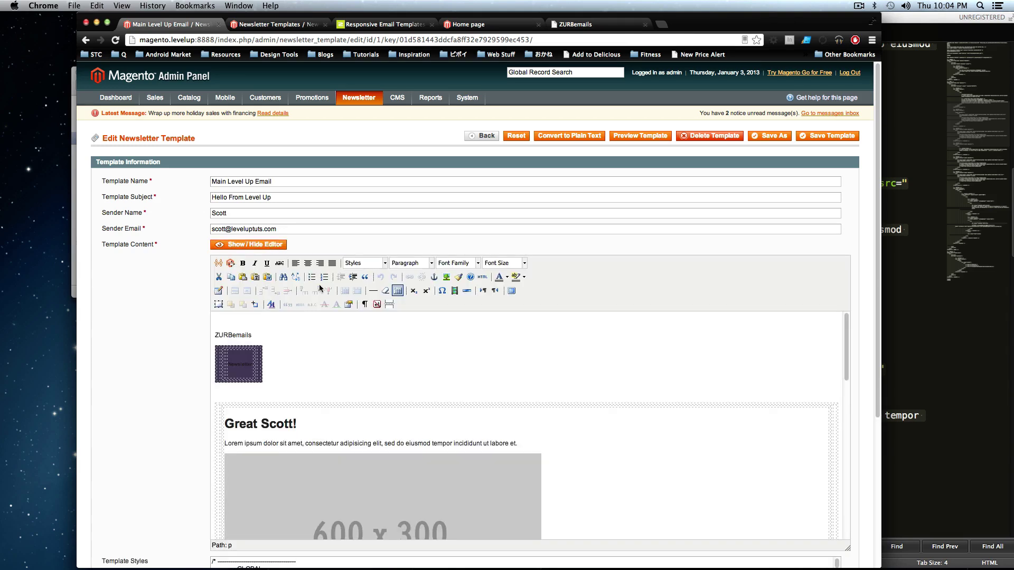
click(639, 135)
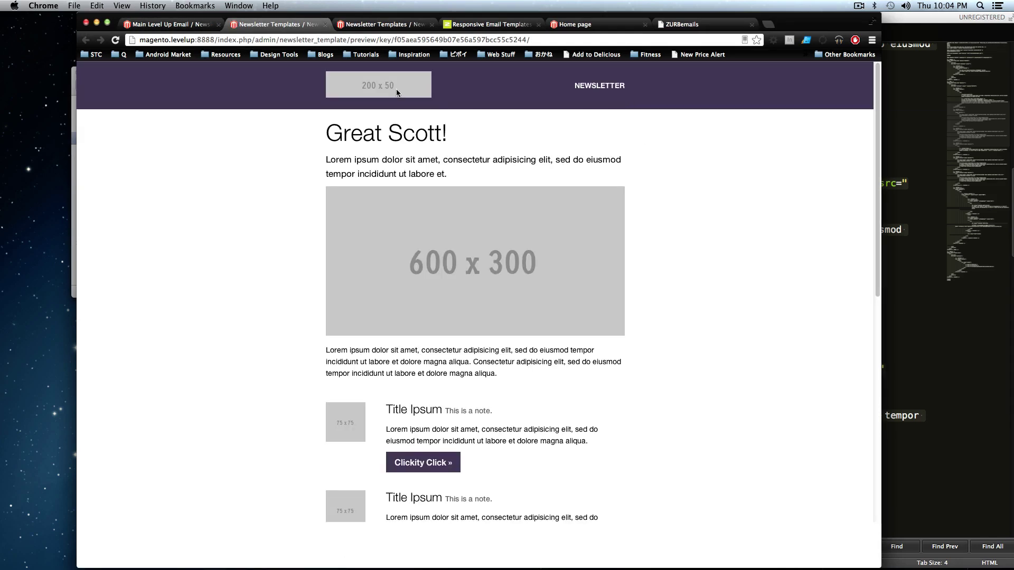
click(115, 40)
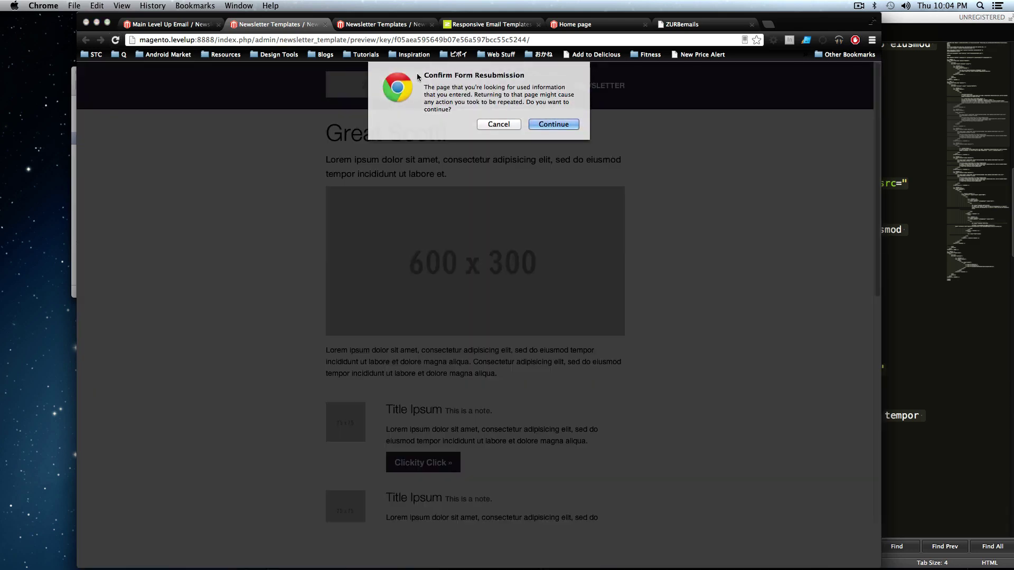
click(553, 125)
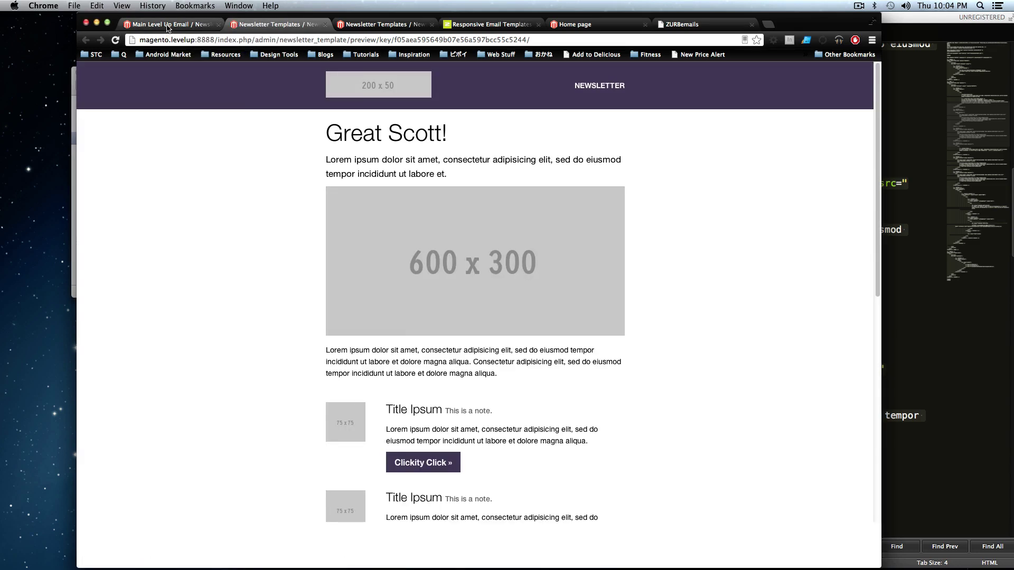
click(168, 25)
click(263, 245)
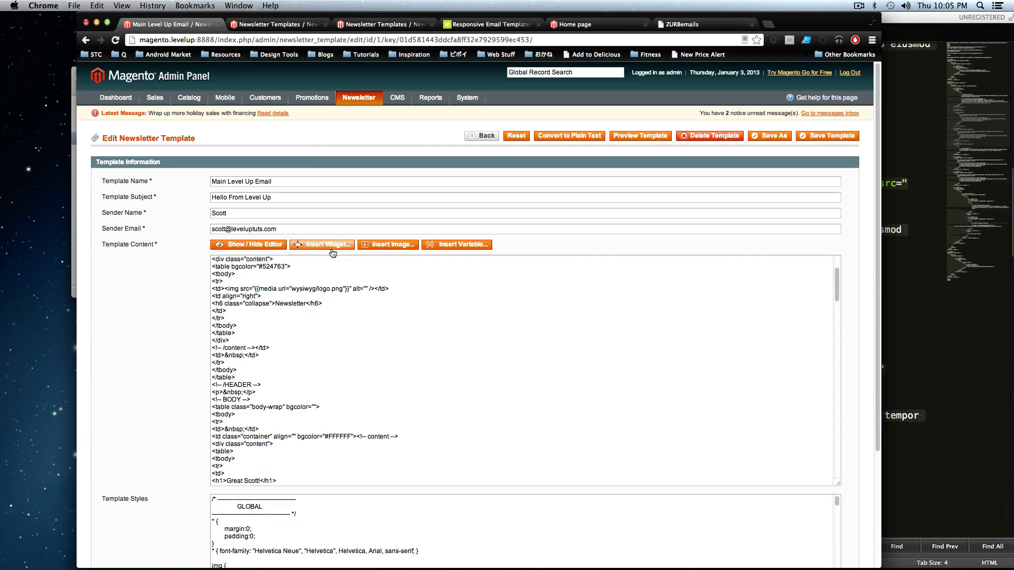
- Save Main Level Up Email in place, cancelling the Save As copy prompt
click(248, 244)
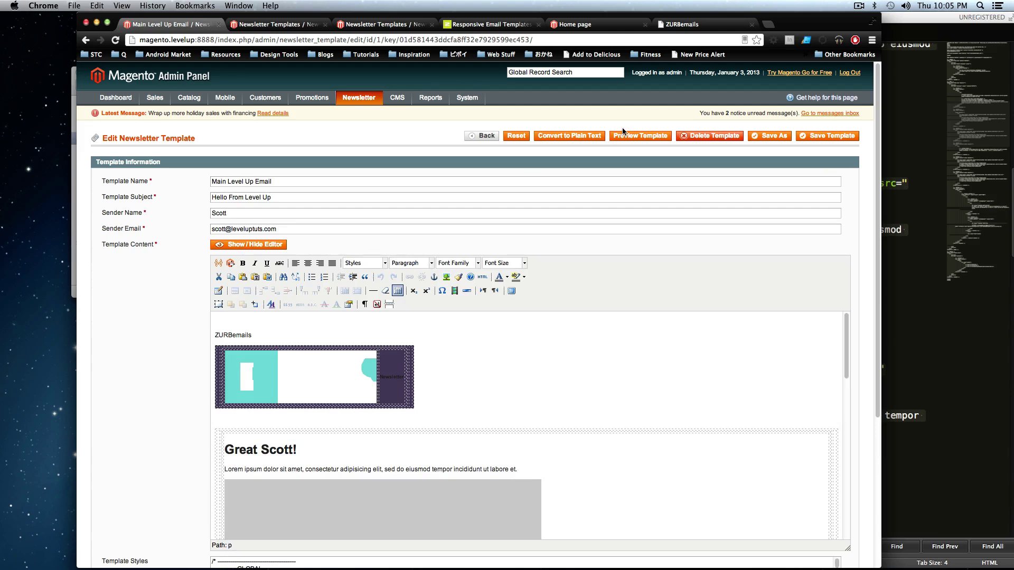
click(766, 137)
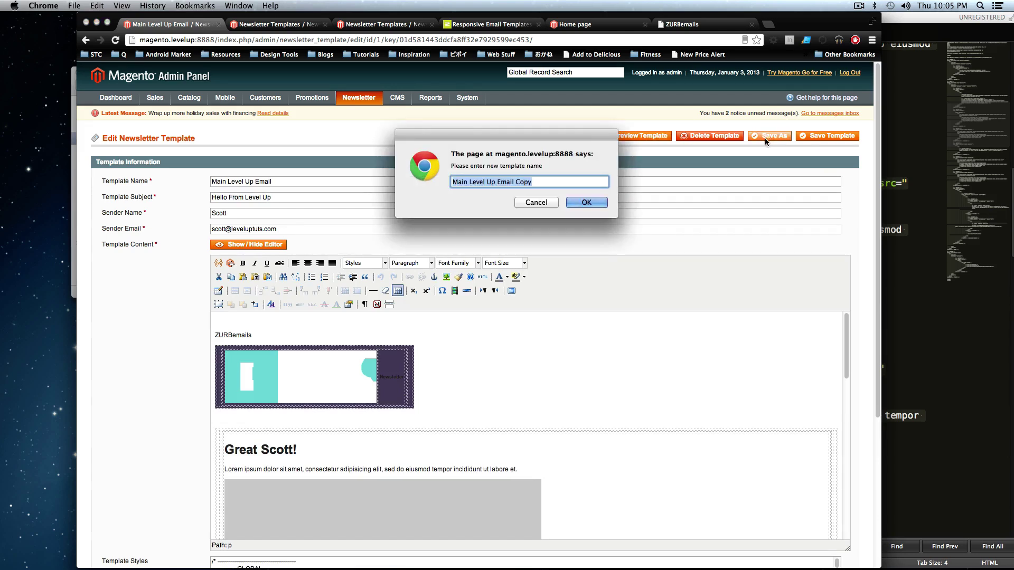
click(513, 182)
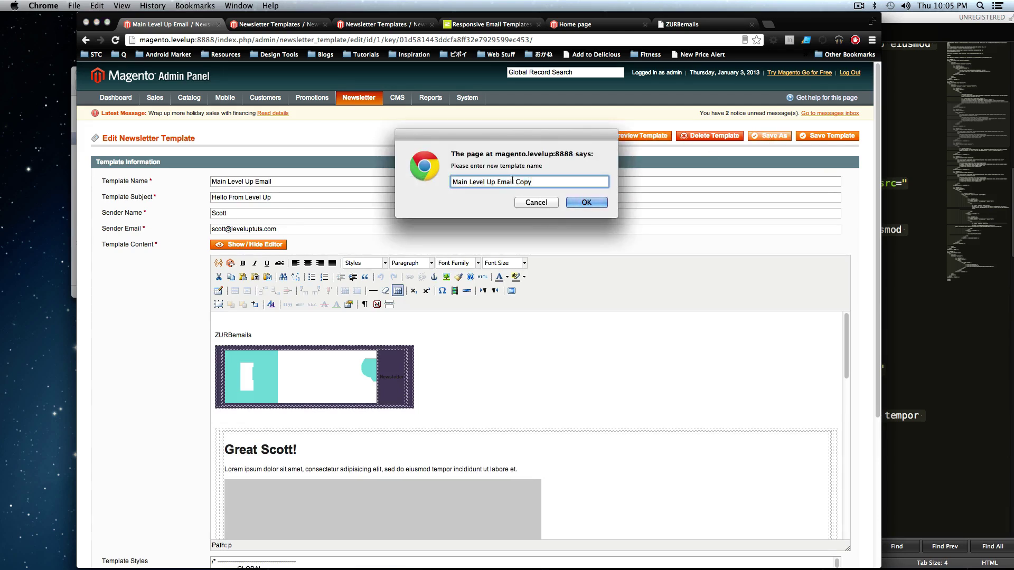
click(533, 204)
click(833, 136)
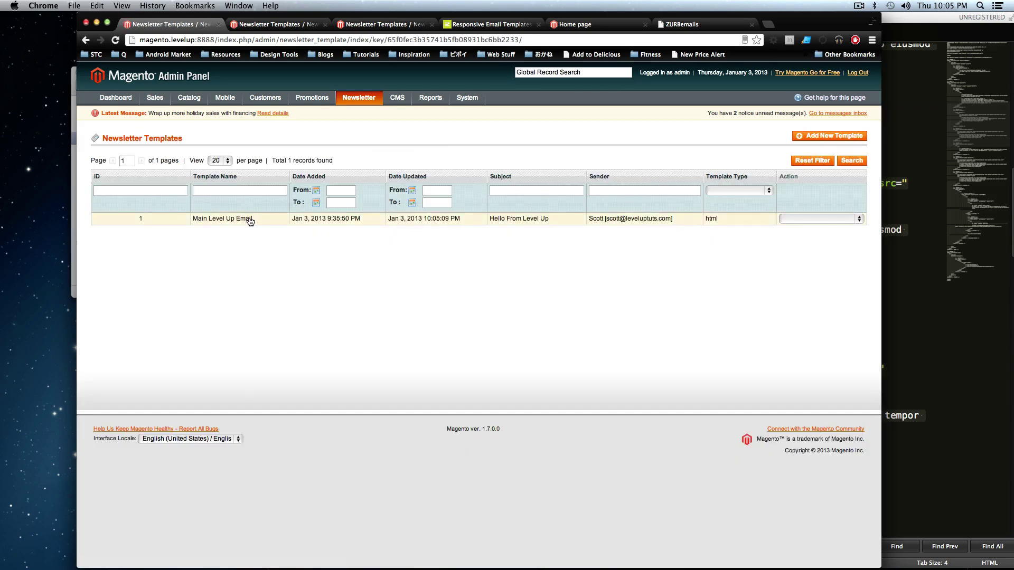
- Reopen Main Level Up Email from the grid and close both extra Newsletter Templates tabs
click(250, 220)
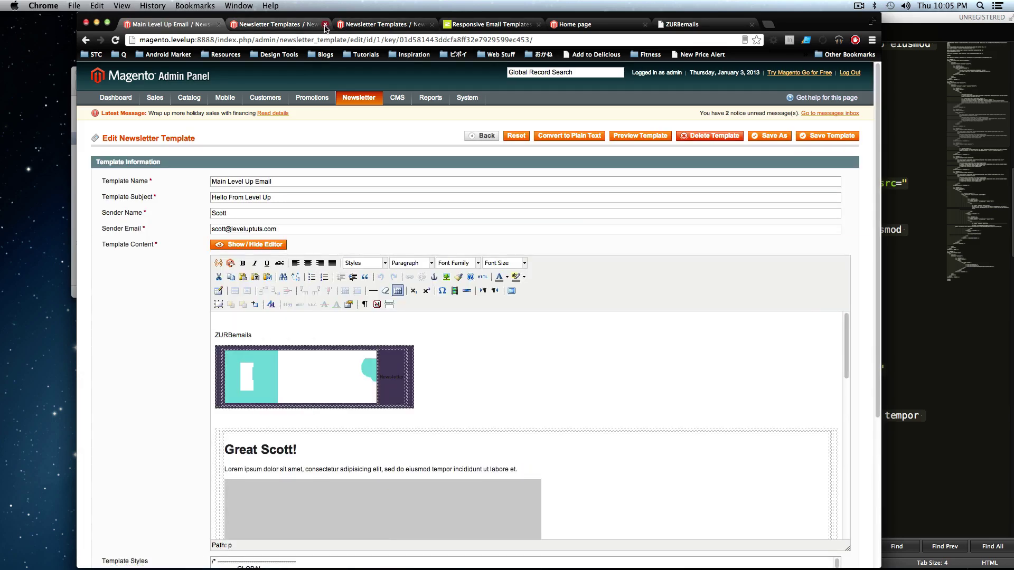
click(324, 24)
click(325, 25)
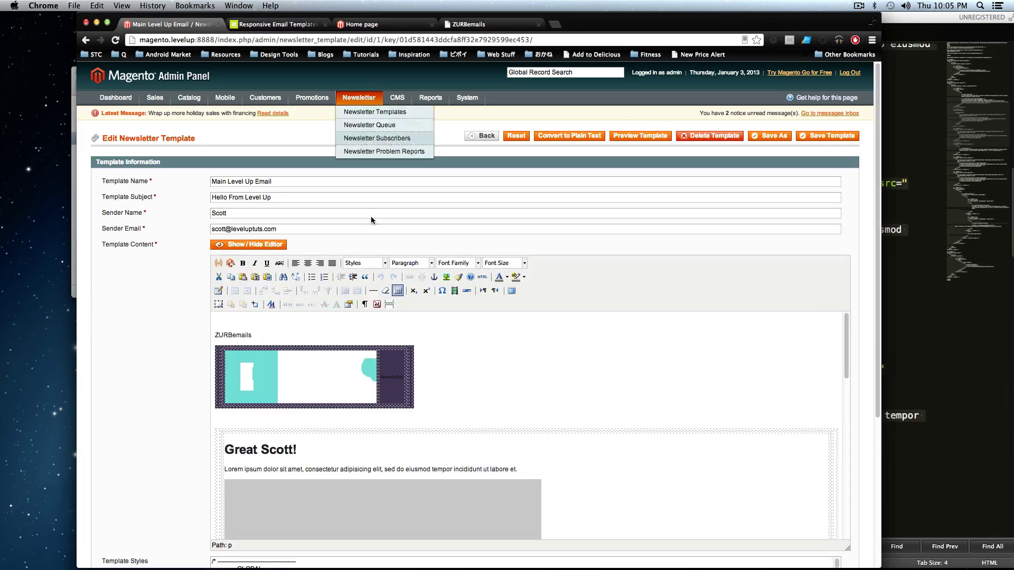
- Preview the newsletter to check the Level Up logo header and Great Scott! content
click(634, 136)
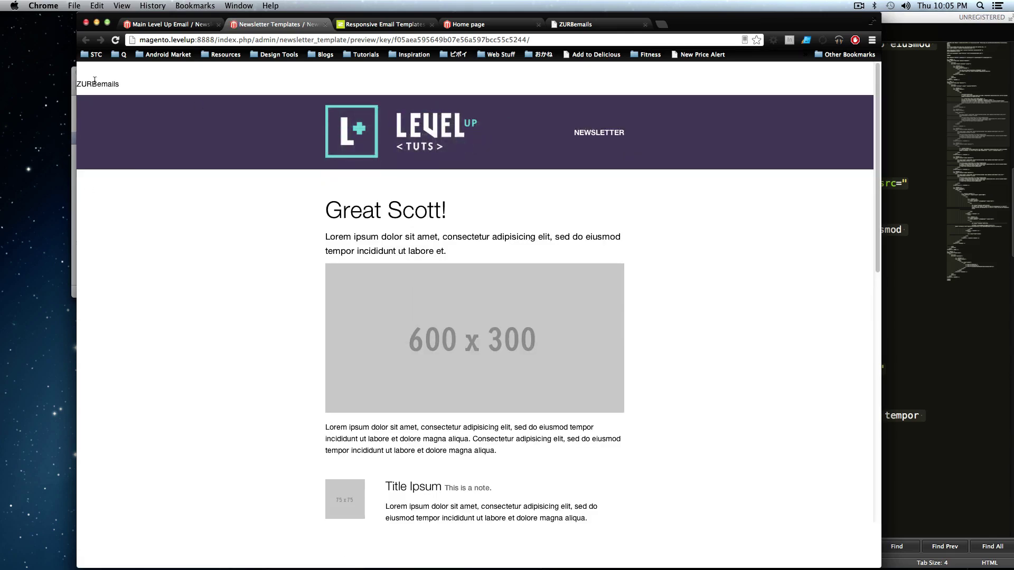
drag(74, 79, 29, 109)
click(128, 77)
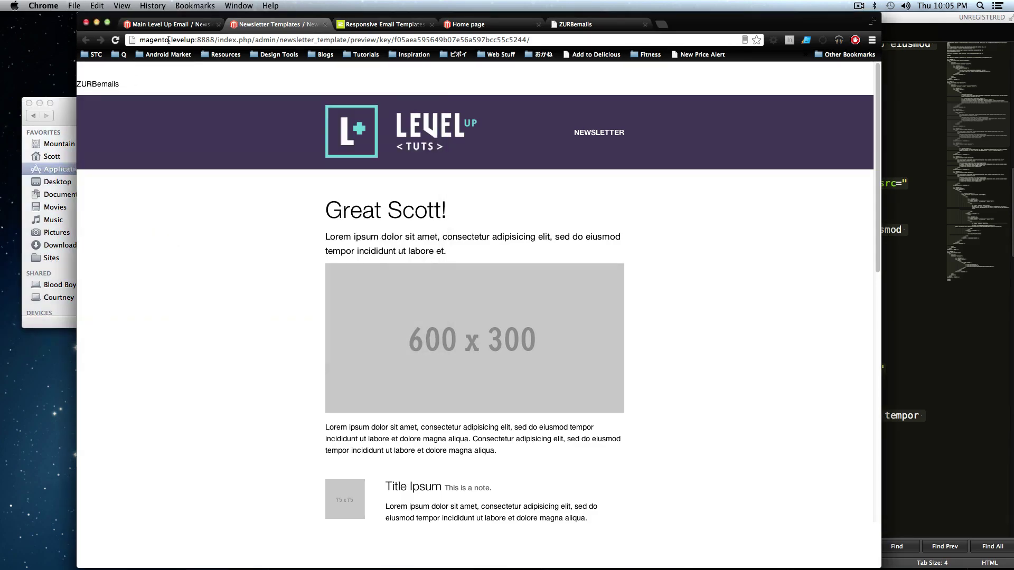
- Check the stylesheet link and ZURBemails title in newsletter.html's head, then show Magento's template HTML
click(163, 25)
click(925, 20)
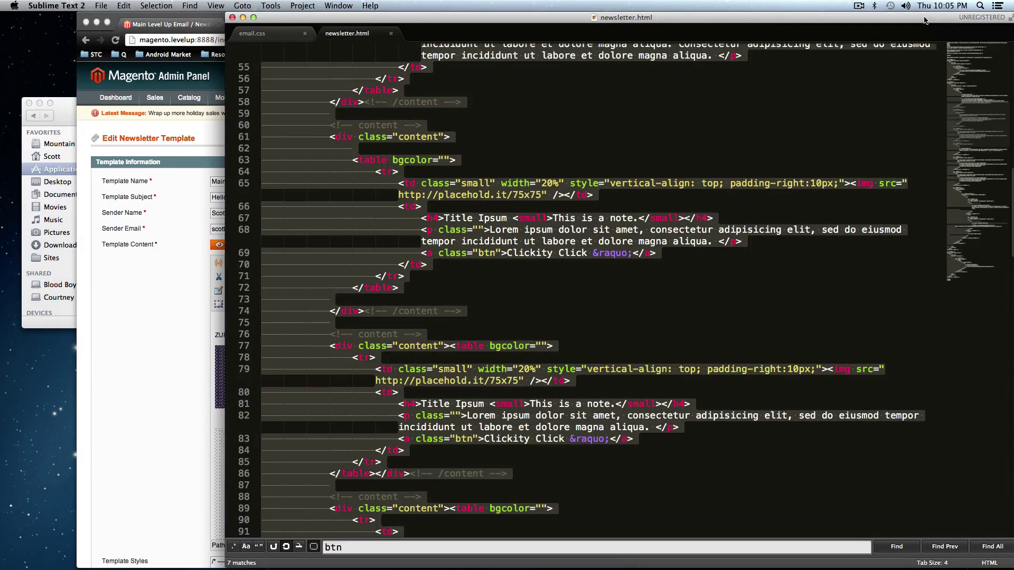
click(536, 239)
scroll(536, 253, up, 17)
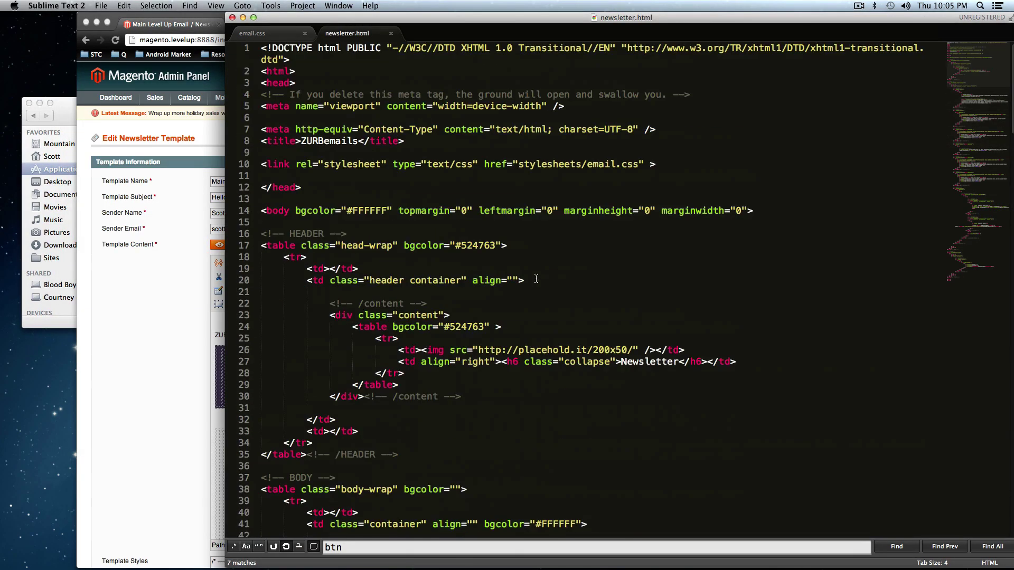
drag(409, 193, 271, 143)
click(347, 144)
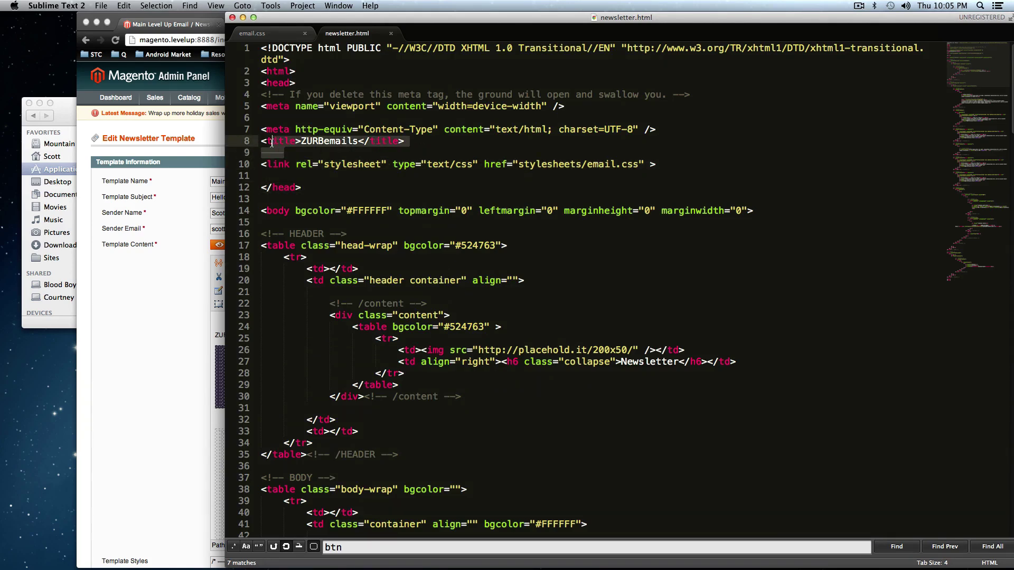
click(179, 246)
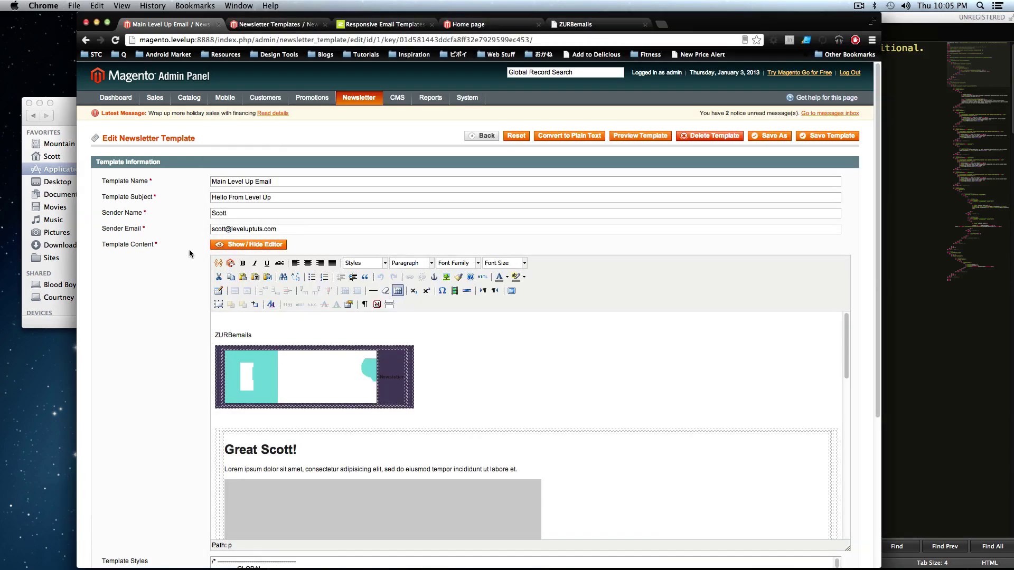
click(248, 245)
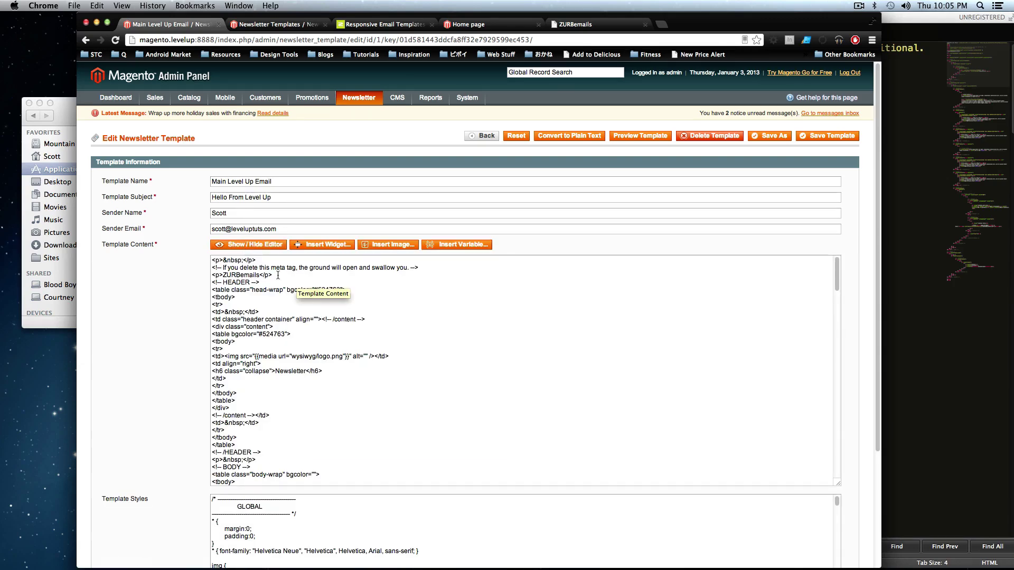
- Delete the first four lines, the stray ZURBemails paragraph and comments, from the template HTML
drag(278, 275, 197, 272)
drag(282, 280, 206, 263)
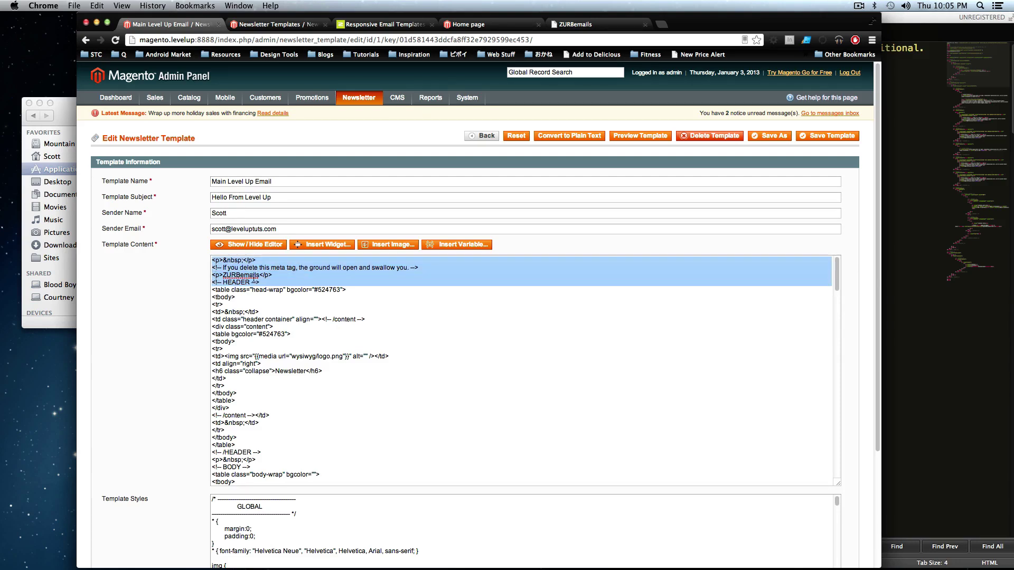
key(BackSpace)
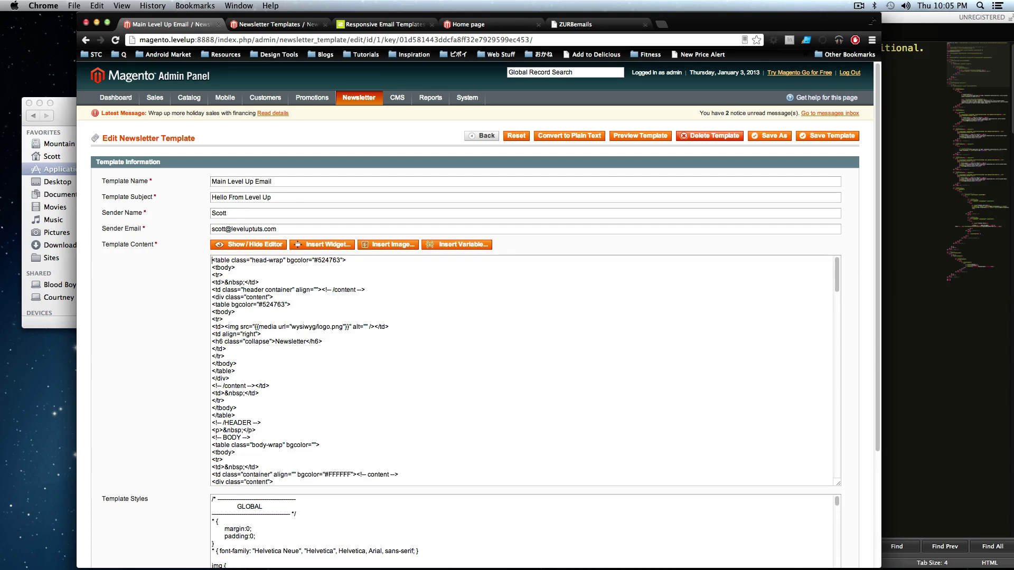
- Return to the visual editor, close the old preview tab, and preview the edited newsletter
click(248, 245)
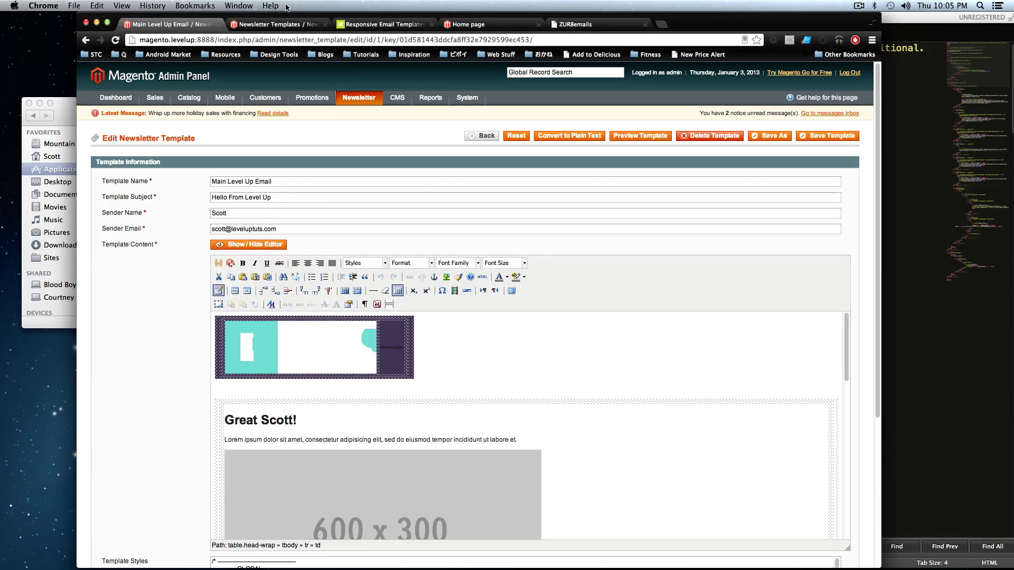
click(326, 24)
click(623, 136)
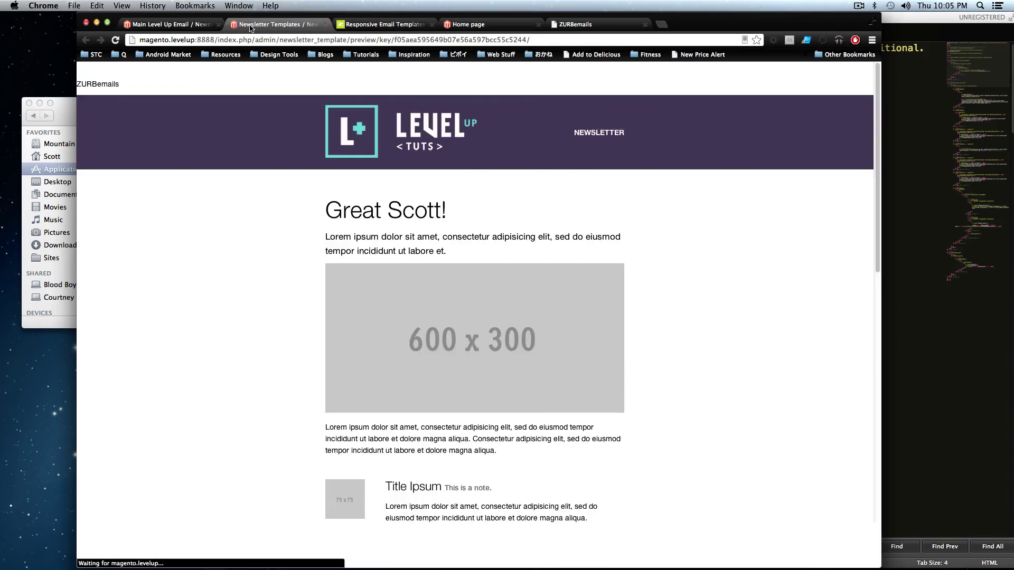
click(325, 24)
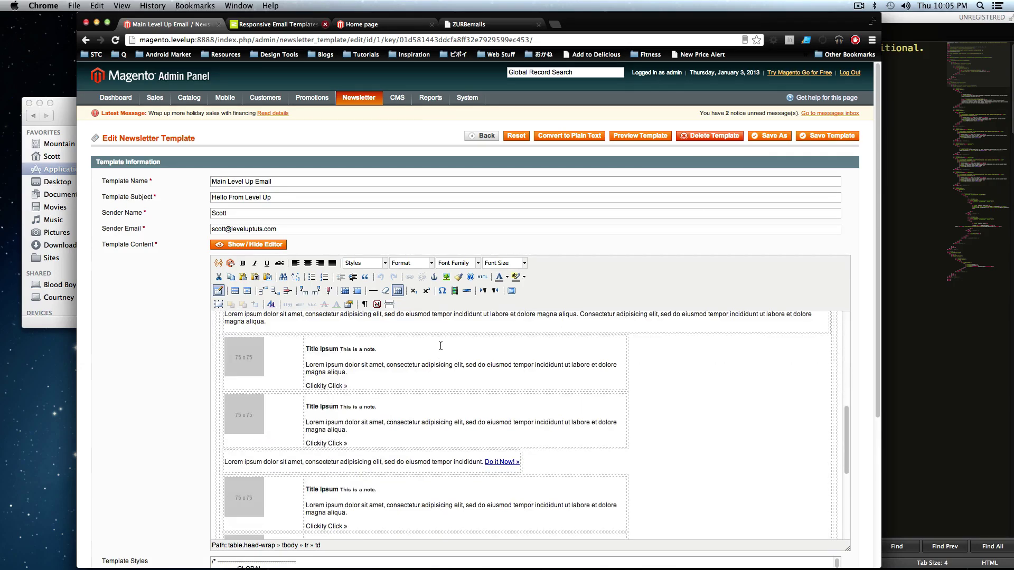
- Inspect the footer Facebook link, find its URL is only '#', and open a new browser tab
scroll(440, 346, down, 4)
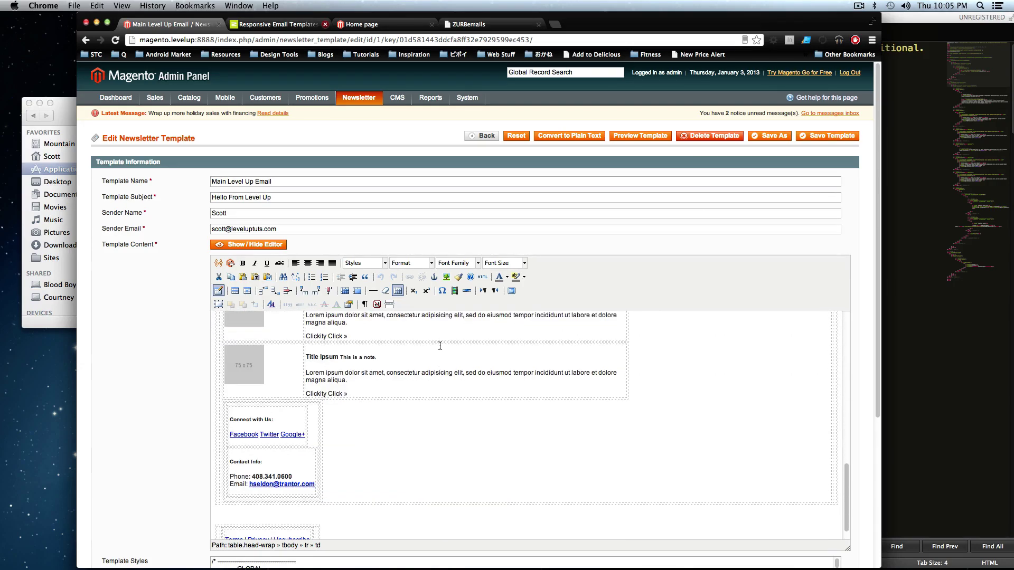
double_click(243, 434)
click(410, 278)
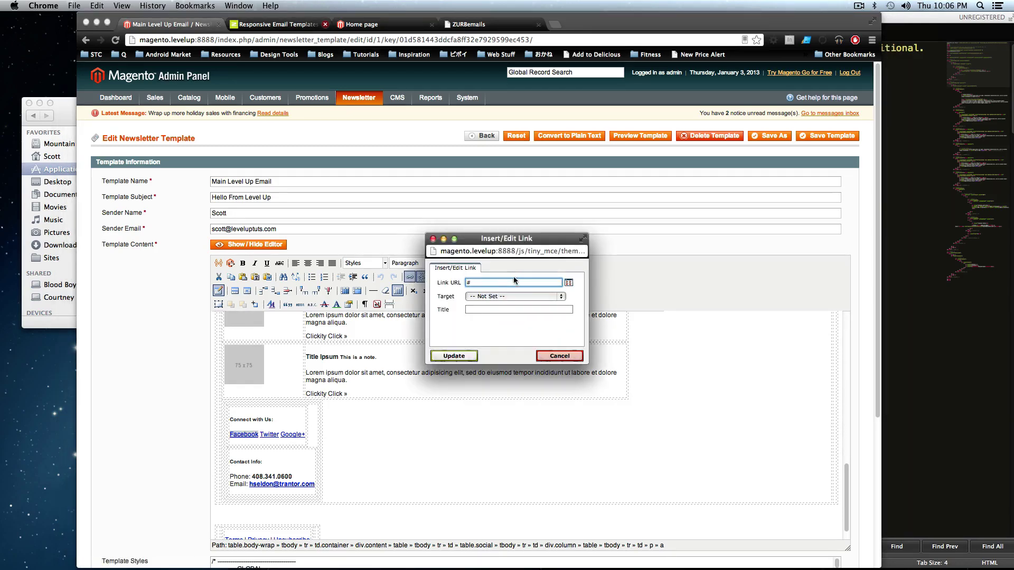
drag(493, 285, 462, 283)
key(super+w)
click(550, 27)
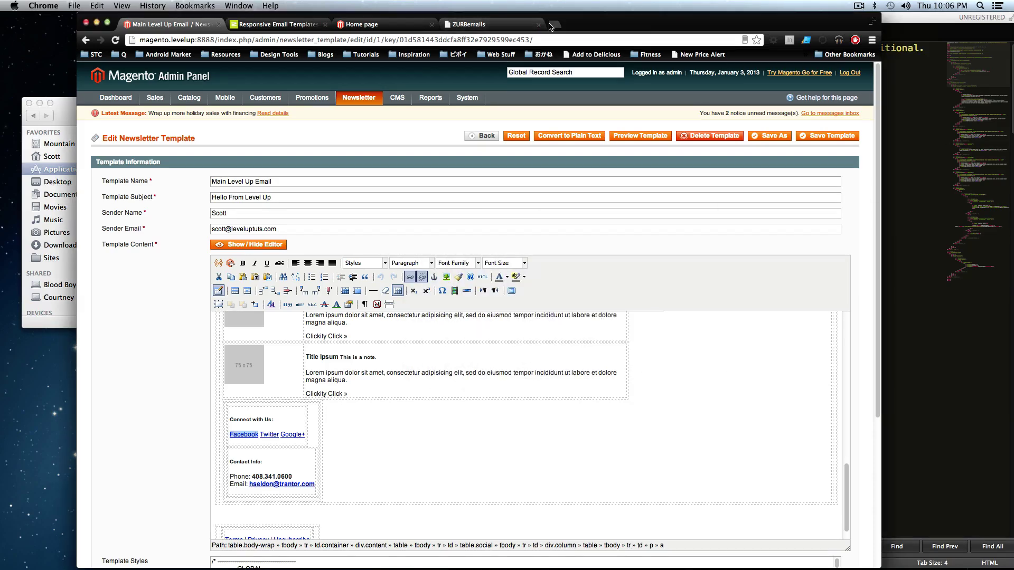
click(551, 25)
text(level)
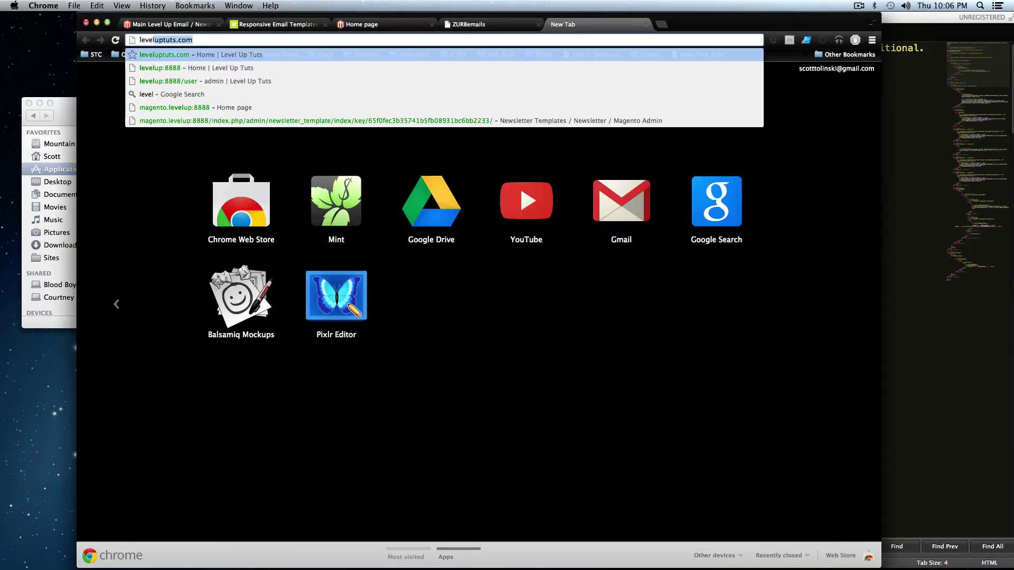
text( up tuts f)
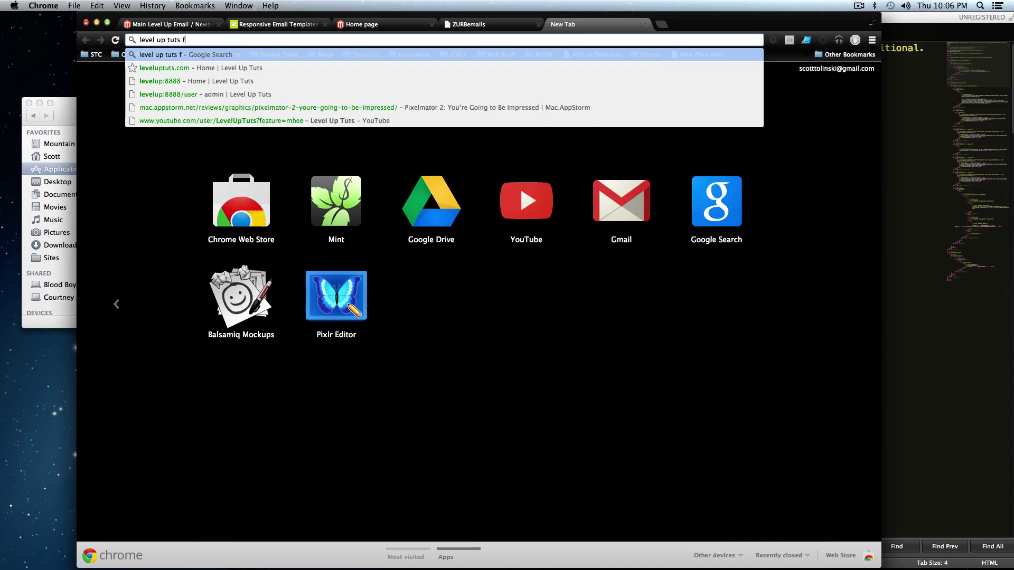
text(acebook)
key(Return)
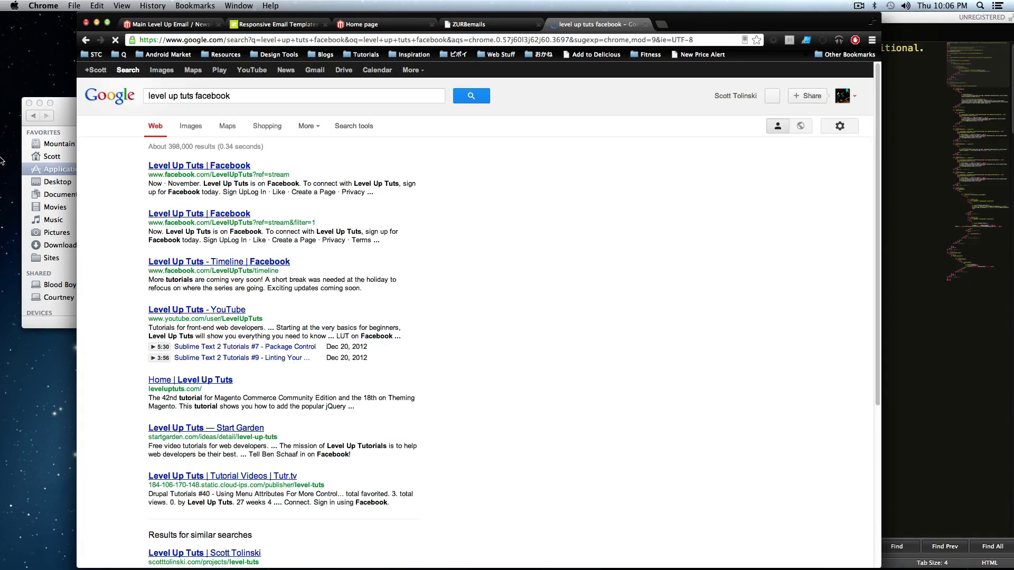
click(231, 166)
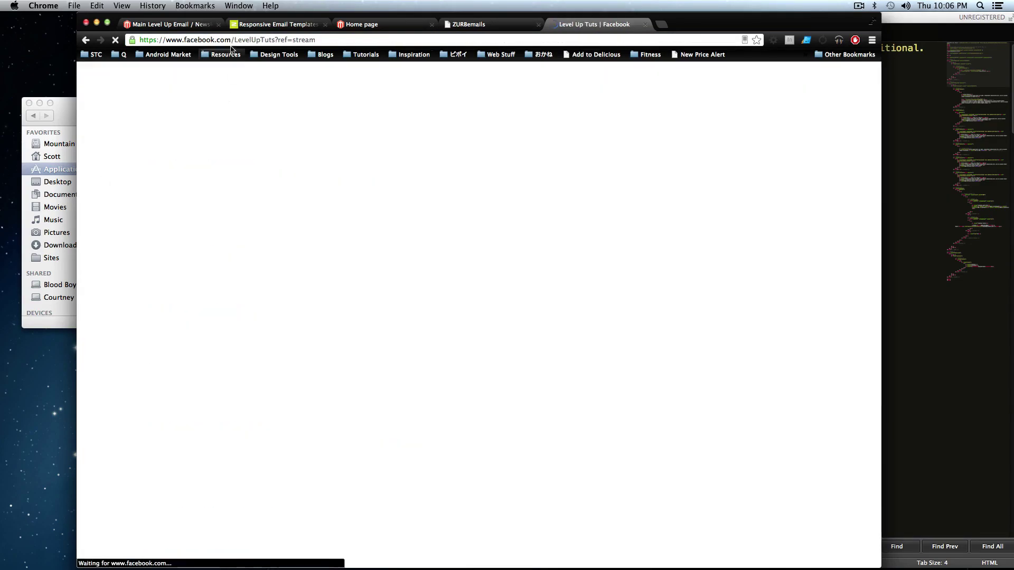
drag(275, 40, 140, 39)
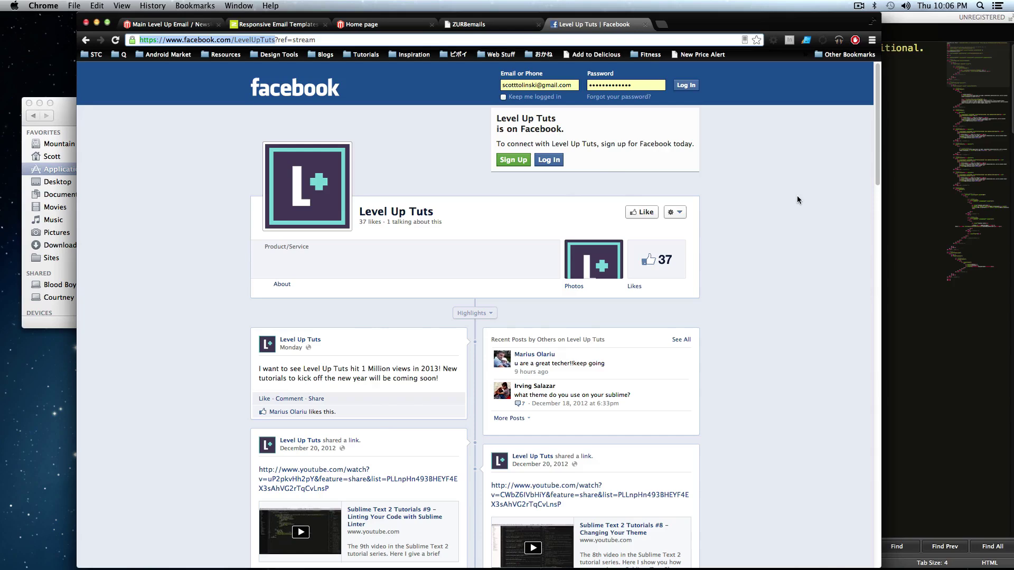
key(super+w)
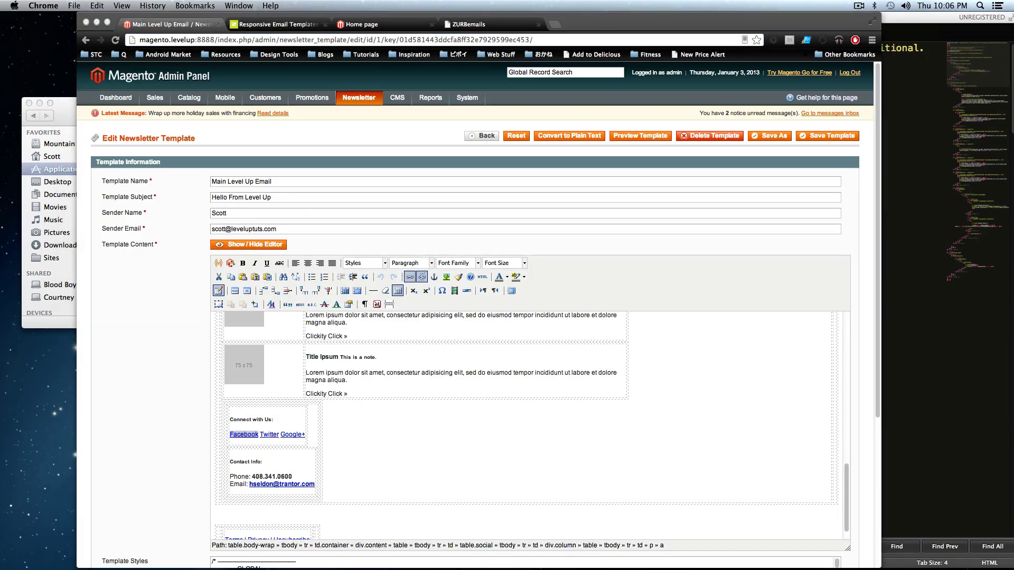
- Select the phone number in Contact Info, then save the Main Level Up Email template
click(259, 434)
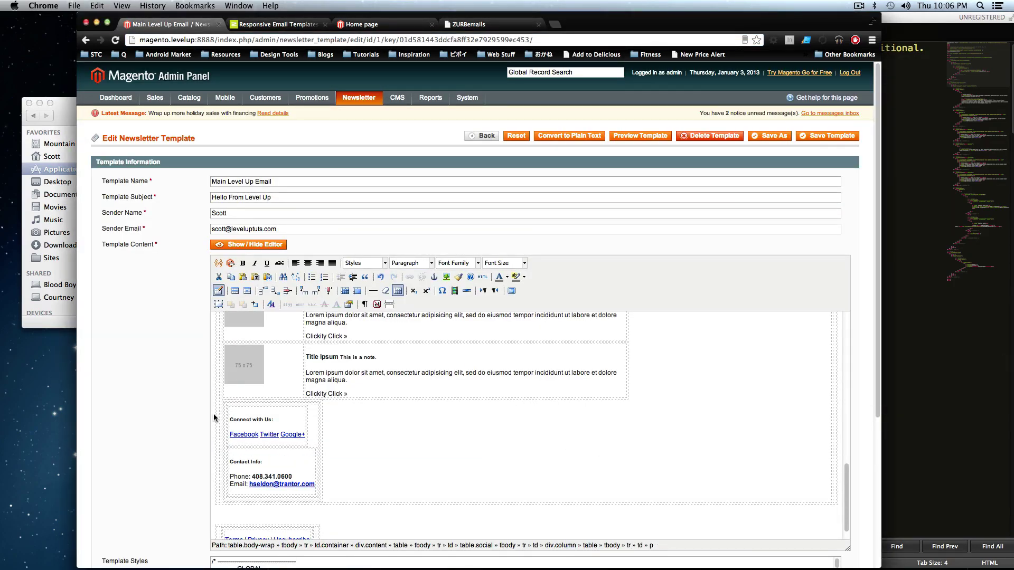
drag(292, 476, 256, 476)
key(super+b)
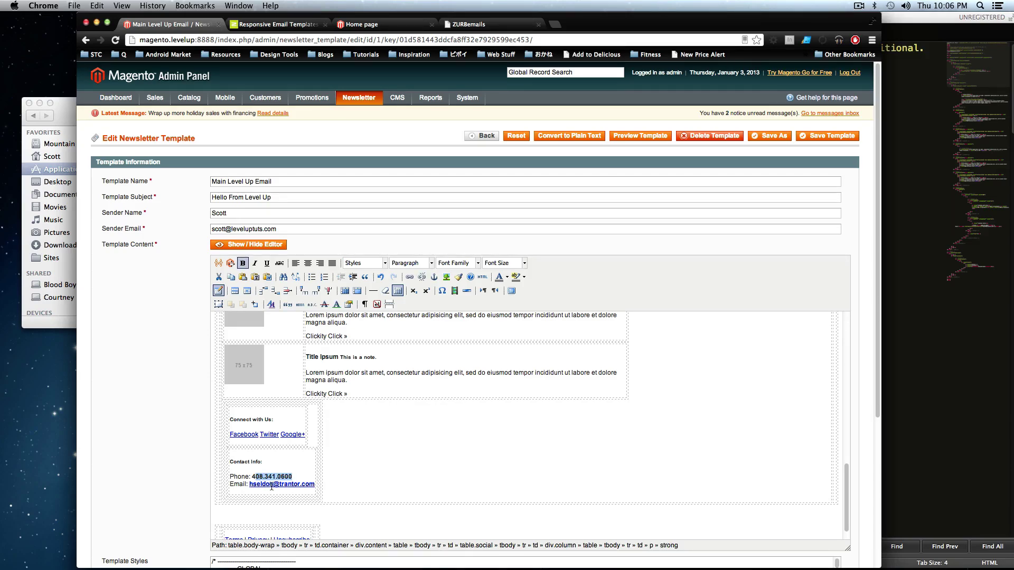
scroll(272, 483, down, 3)
scroll(413, 330, up, 10)
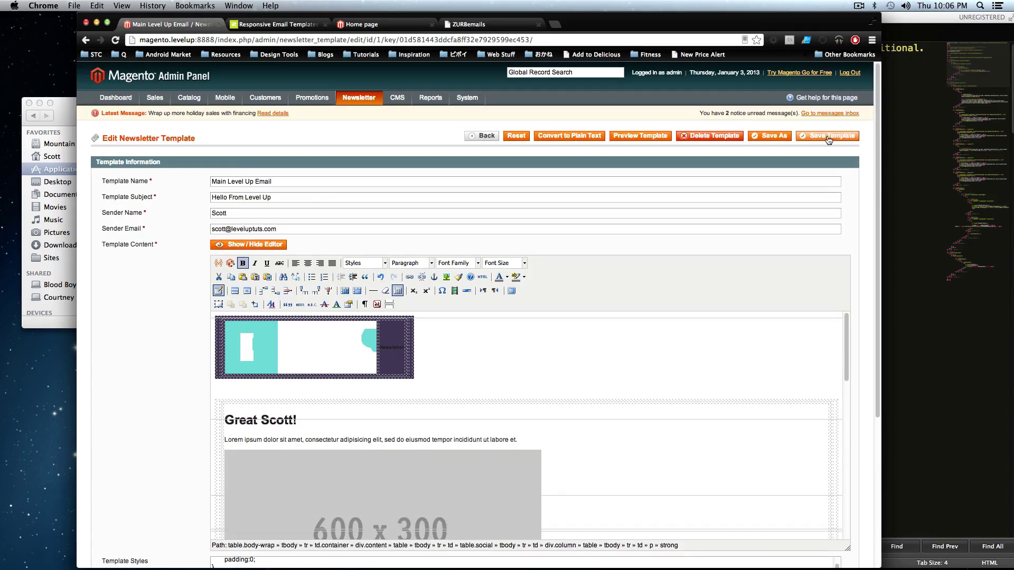
click(828, 136)
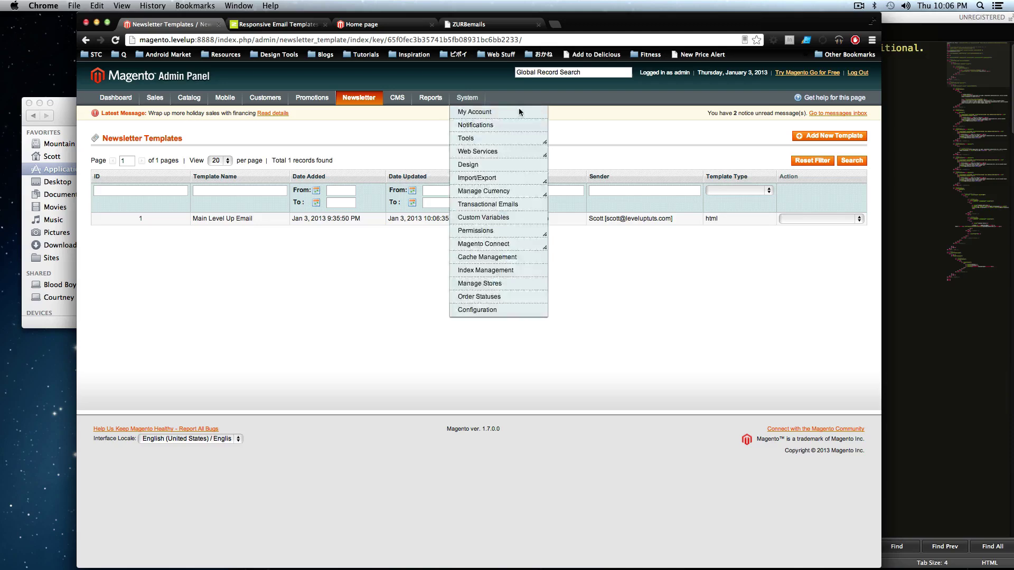
- Choose Queue Newsletter... from the Main Level Up Email row's Action menu
click(787, 219)
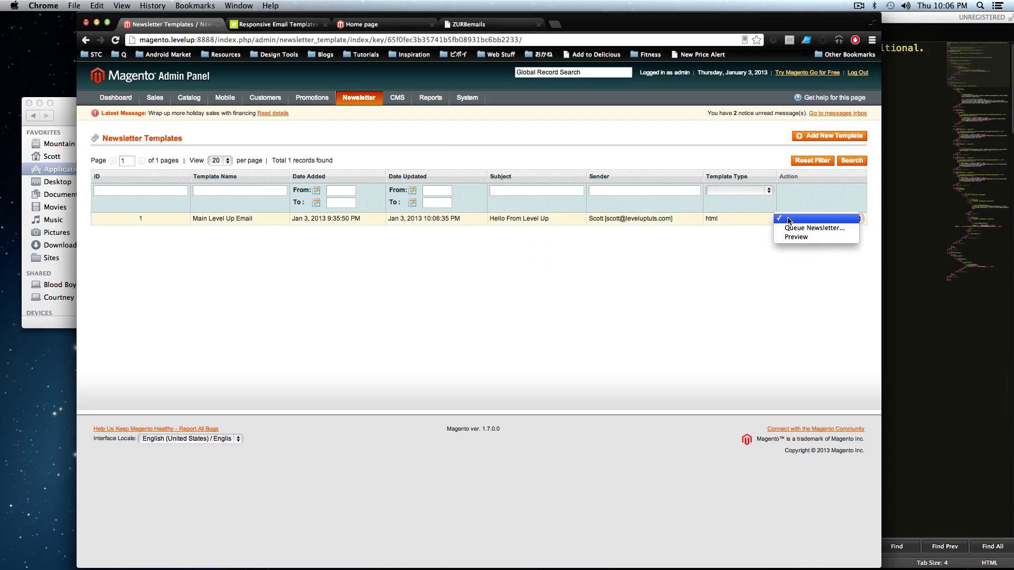
click(832, 228)
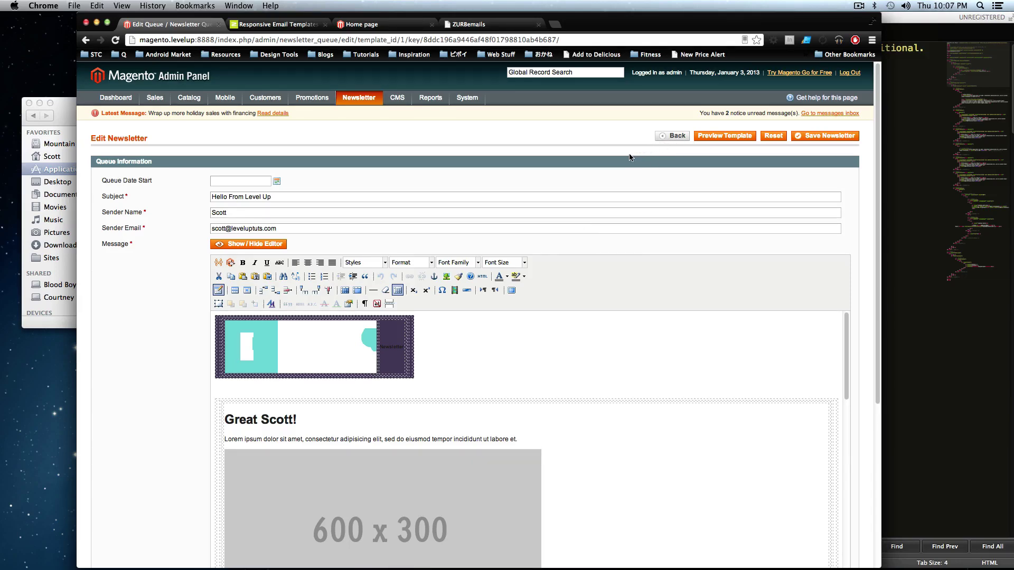
- Set the queue start date to January 4, 2013, keeping the 10:06 start time
drag(94, 179, 153, 181)
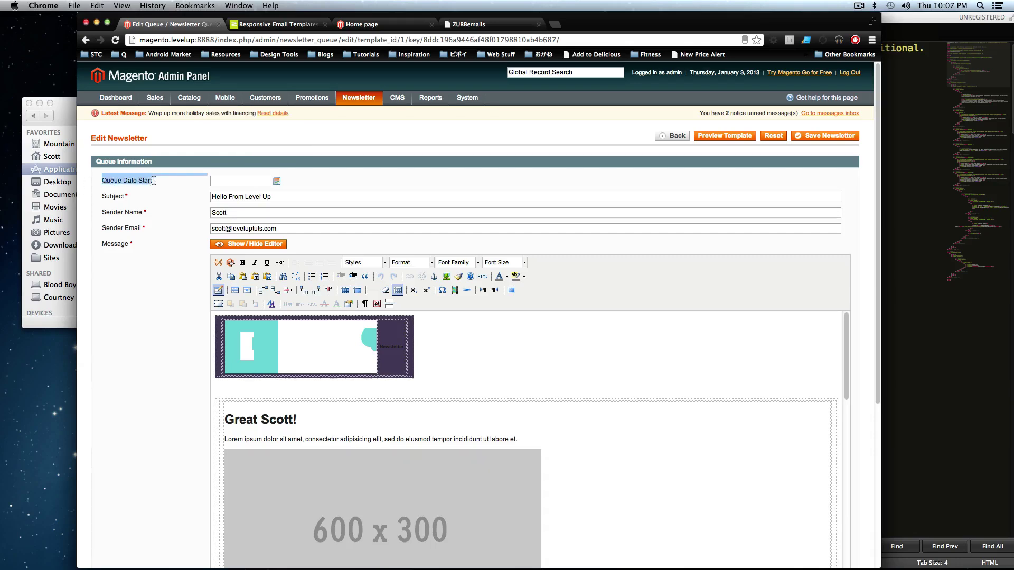
click(175, 187)
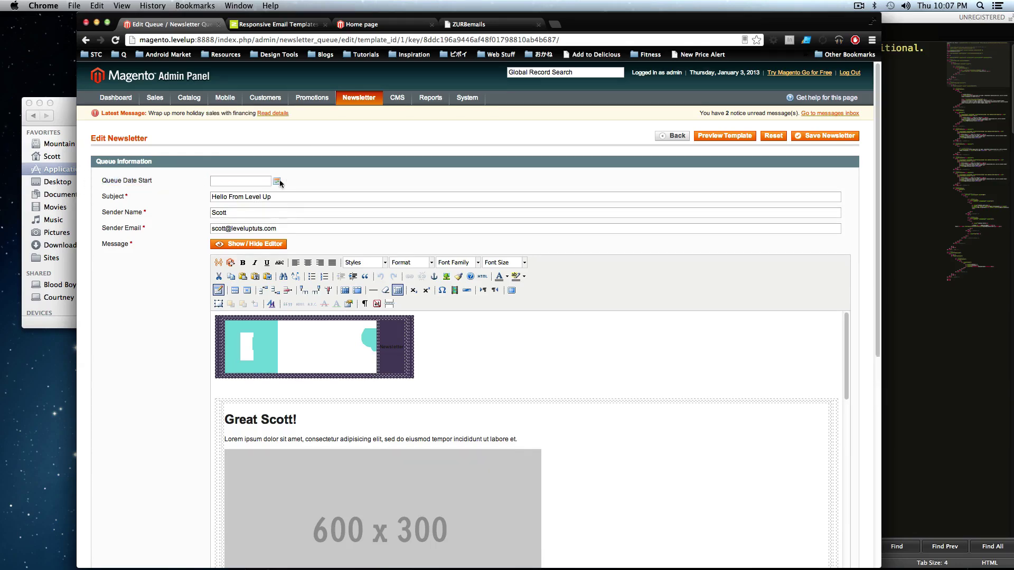
click(277, 181)
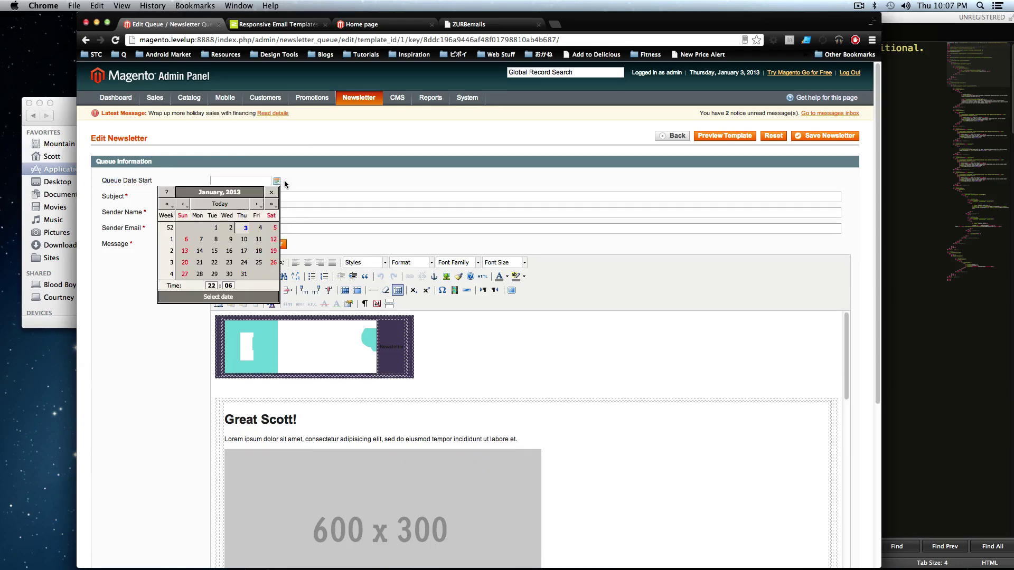
click(260, 228)
drag(270, 181, 248, 181)
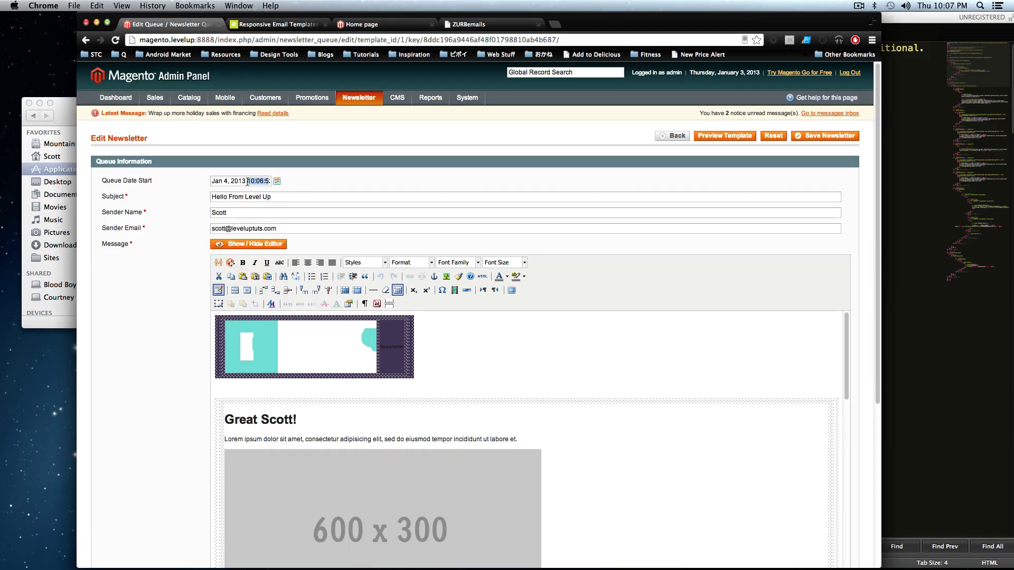
click(344, 180)
- Switch the newsletter message to raw HTML view
scroll(62, 317, down, 2)
scroll(94, 334, down, 5)
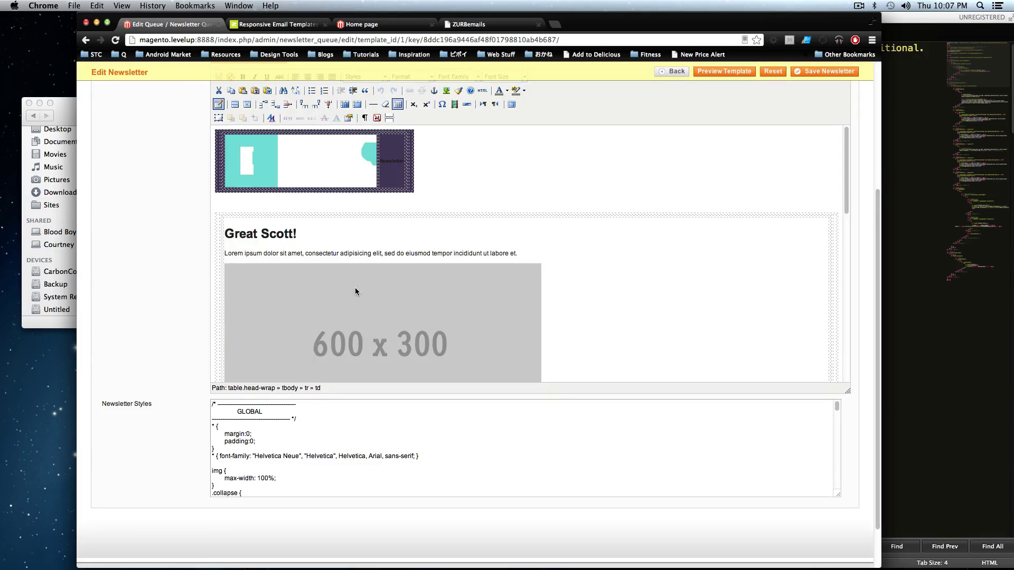
scroll(355, 290, up, 3)
scroll(376, 378, down, 10)
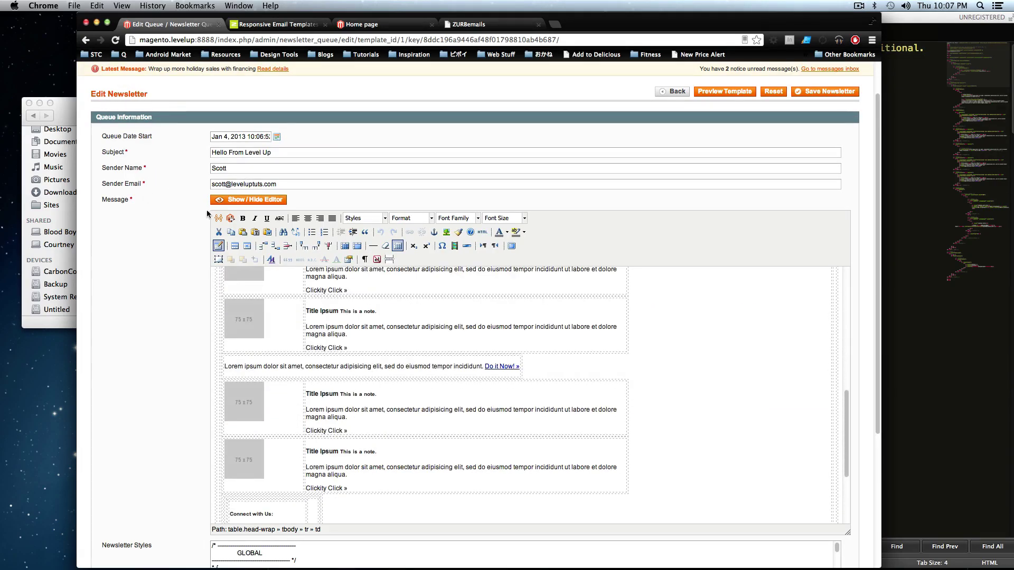
click(236, 200)
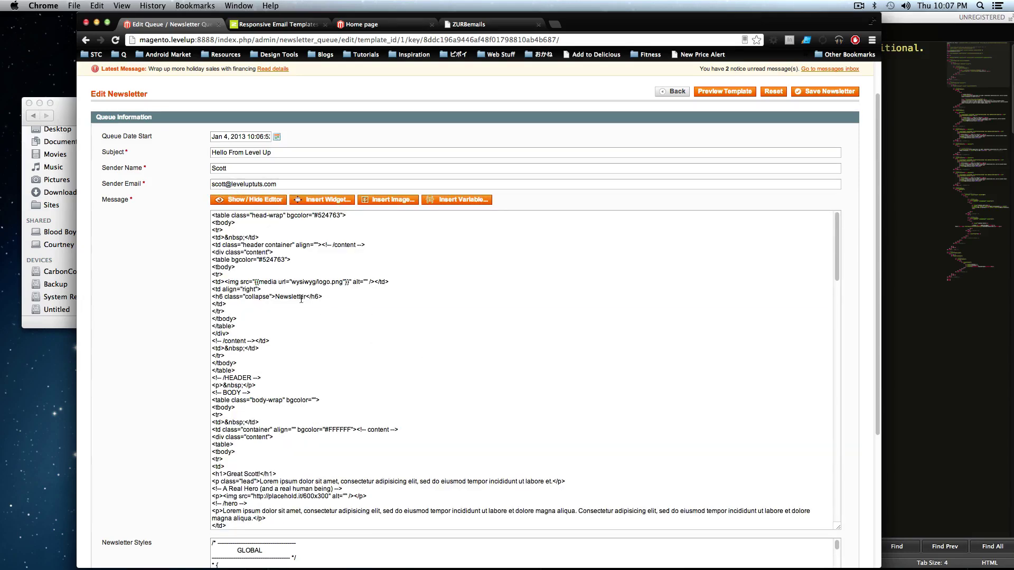
- Replace the h1 heading 'Great Scott!' with 'Hello From Level Up Tuts' in the HTML
double_click(289, 296)
scroll(296, 390, down, 5)
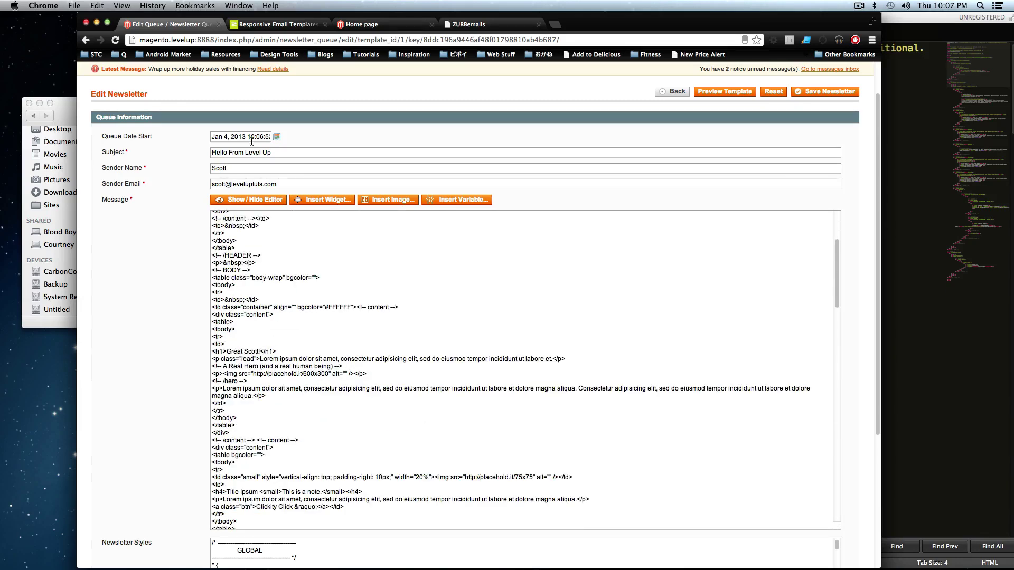
click(257, 200)
scroll(391, 372, down, 2)
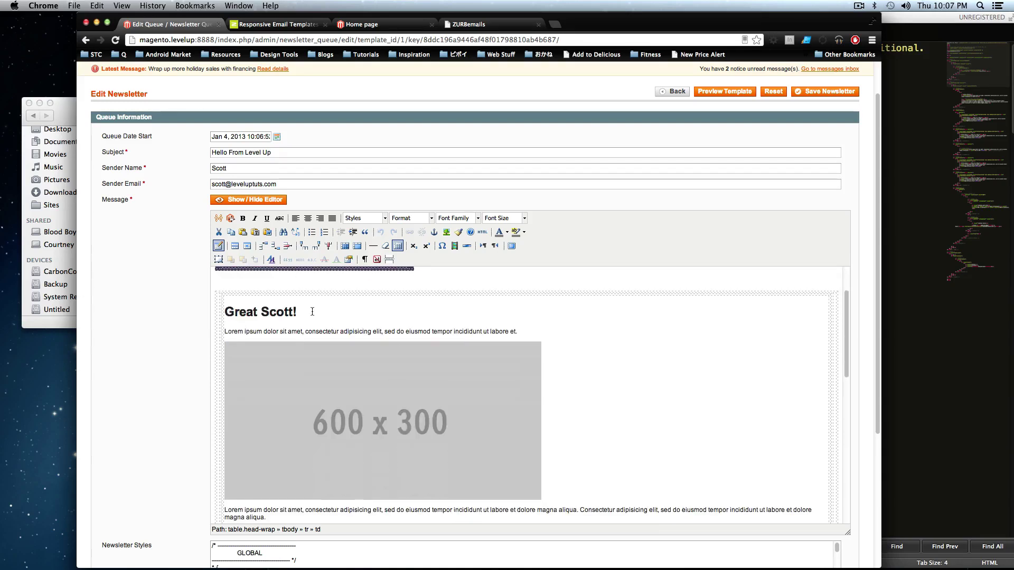
click(253, 200)
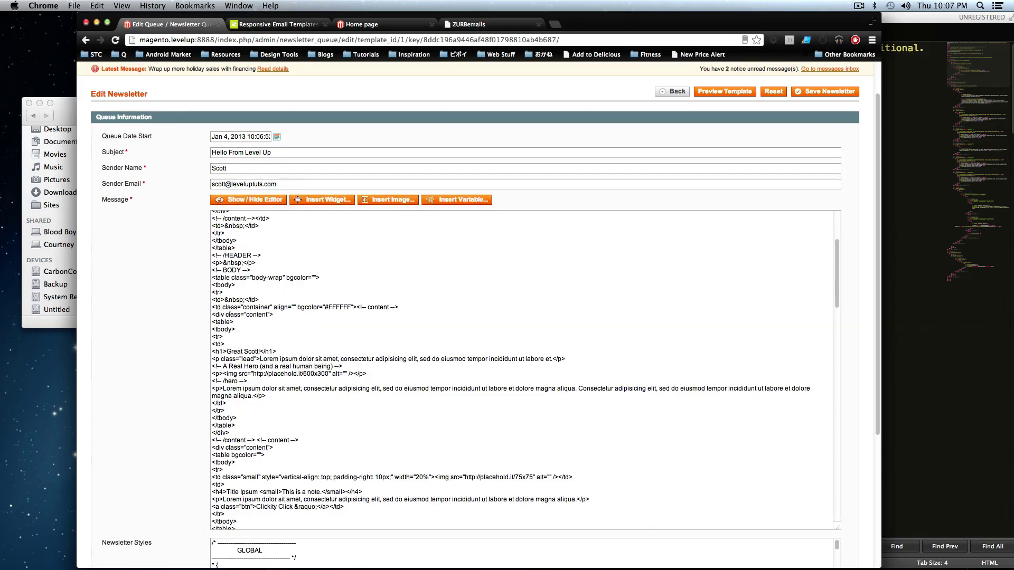
double_click(255, 350)
key(BackSpace)
key(BackSpace)
key(BackSpace)
key(BackSpace)
key(BackSpace)
key(BackSpace)
key(BackSpace)
text(H)
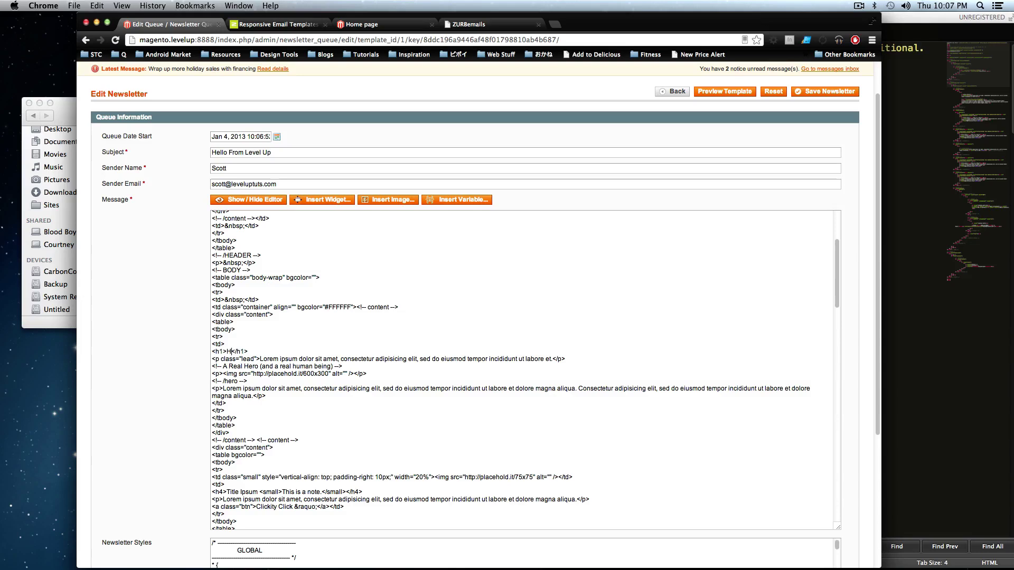
text(e)
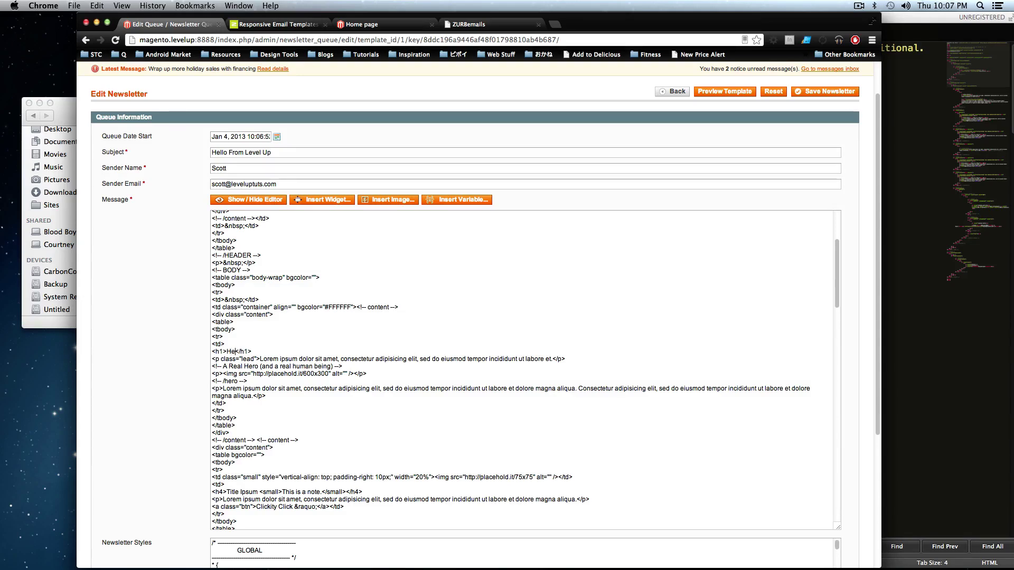
scroll(298, 347, down, 2)
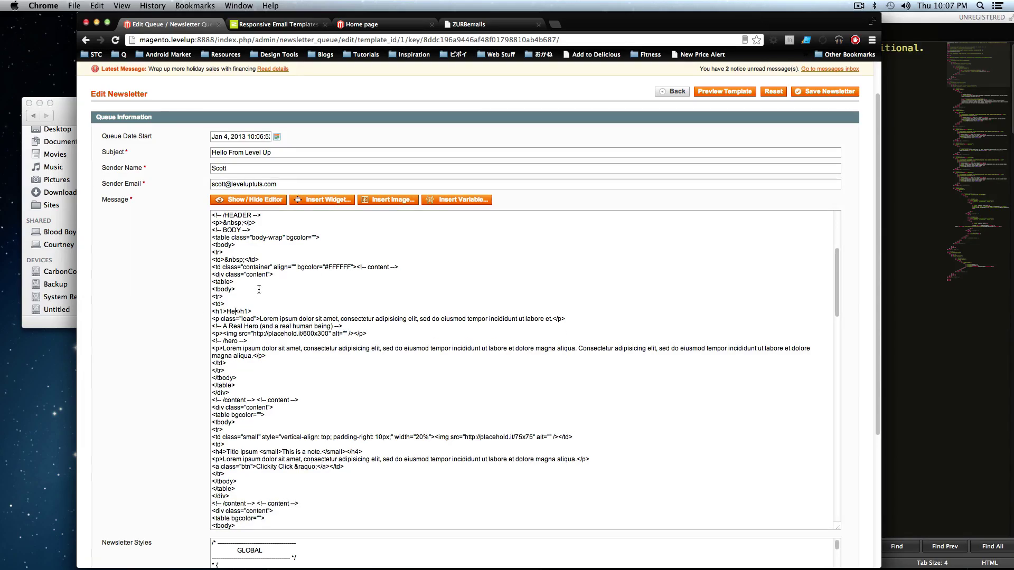
triple_click(235, 311)
click(234, 312)
text(llo From Level Up Tuts)
- Select the 600x300 placeholder image's source attributes in the HTML
triple_click(295, 333)
click(294, 334)
drag(358, 333, 239, 333)
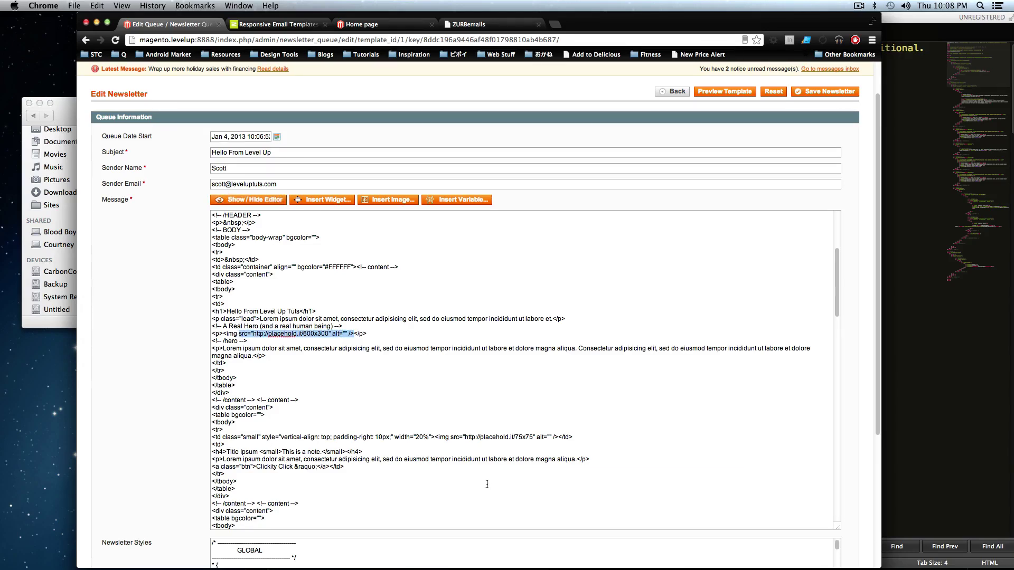
- Return to the visual editor and select text in the intro paragraph
click(281, 198)
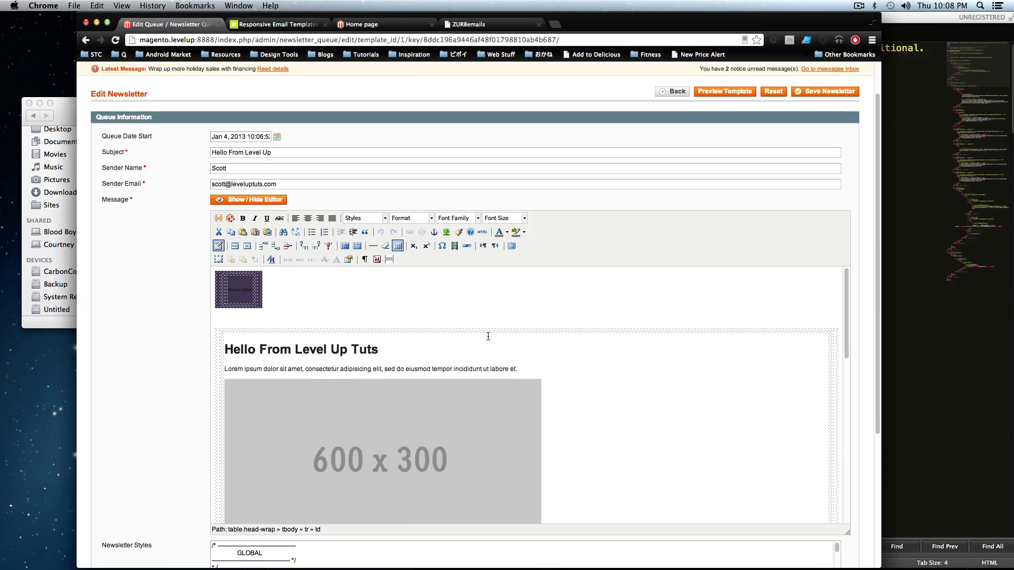
click(472, 393)
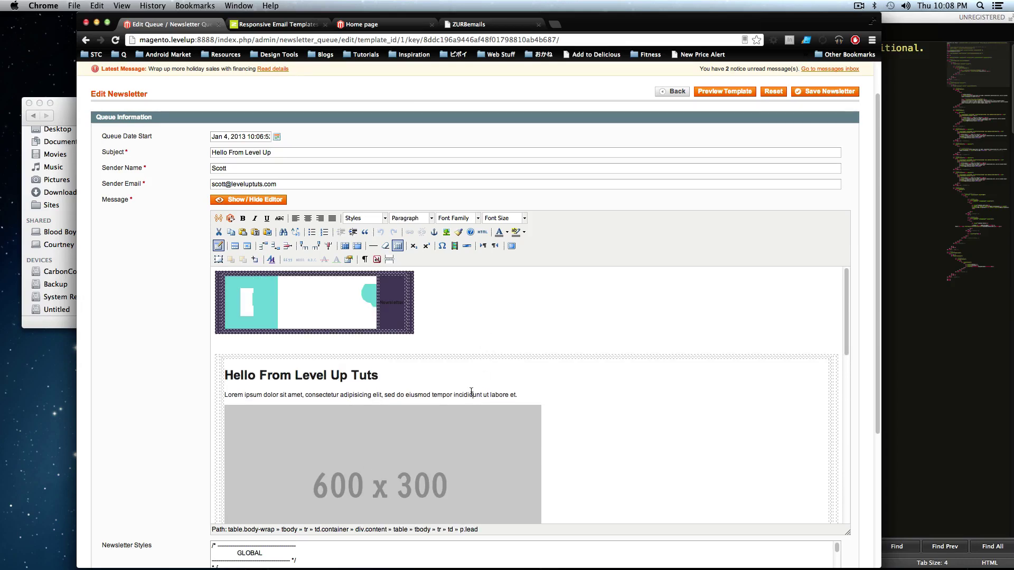
click(443, 377)
click(440, 391)
double_click(442, 394)
click(444, 392)
double_click(443, 394)
drag(519, 395, 463, 418)
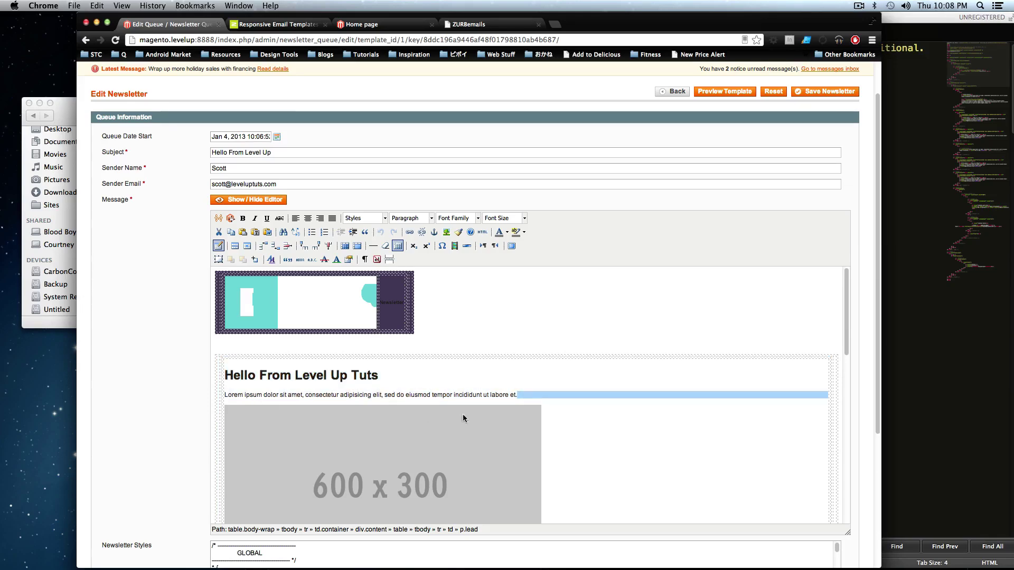
- Delete the 600x300 placeholder image and the empty paragraph it leaves
scroll(463, 418, down, 5)
click(514, 280)
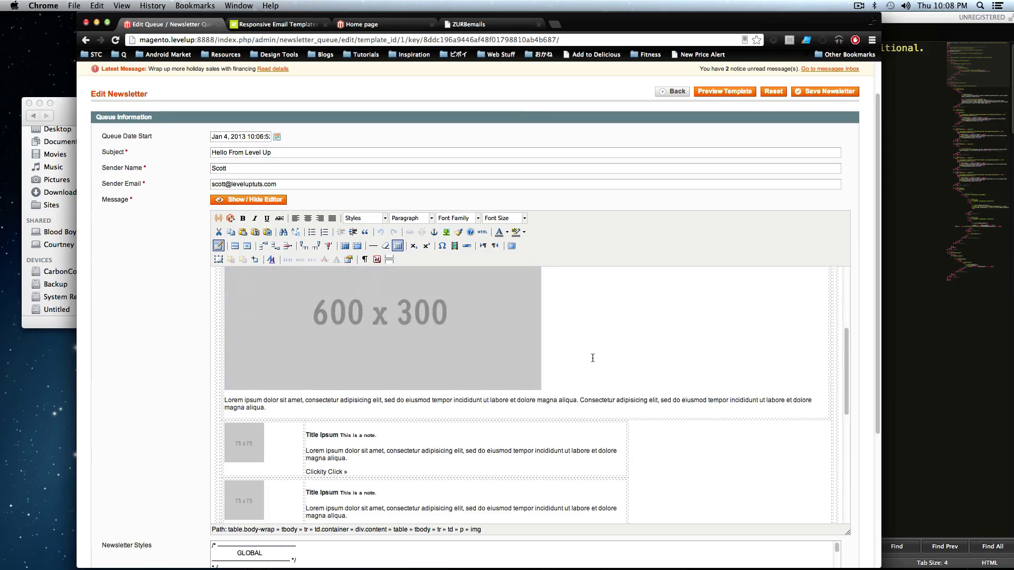
key(Delete)
scroll(579, 332, up, 3)
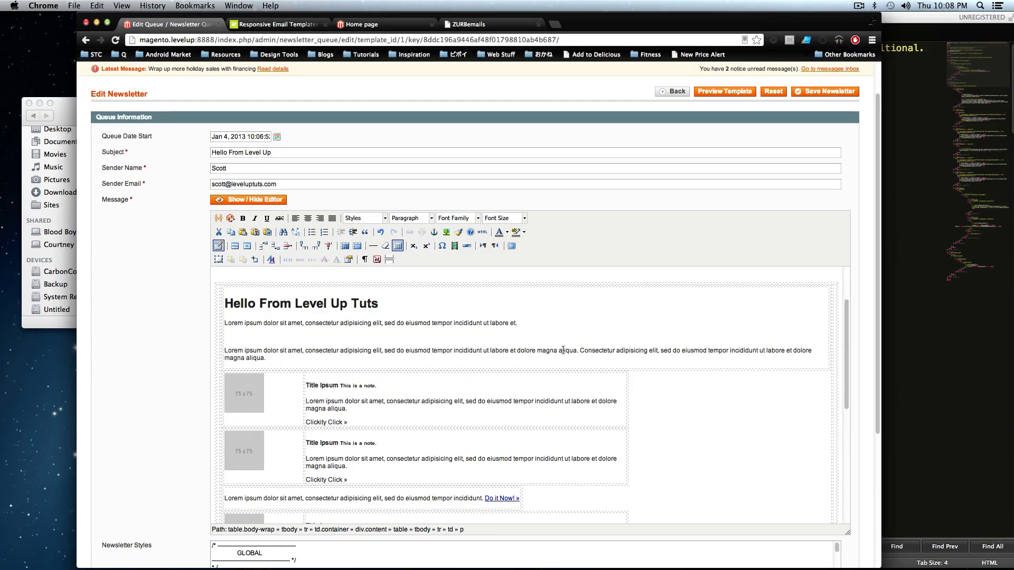
key(BackSpace)
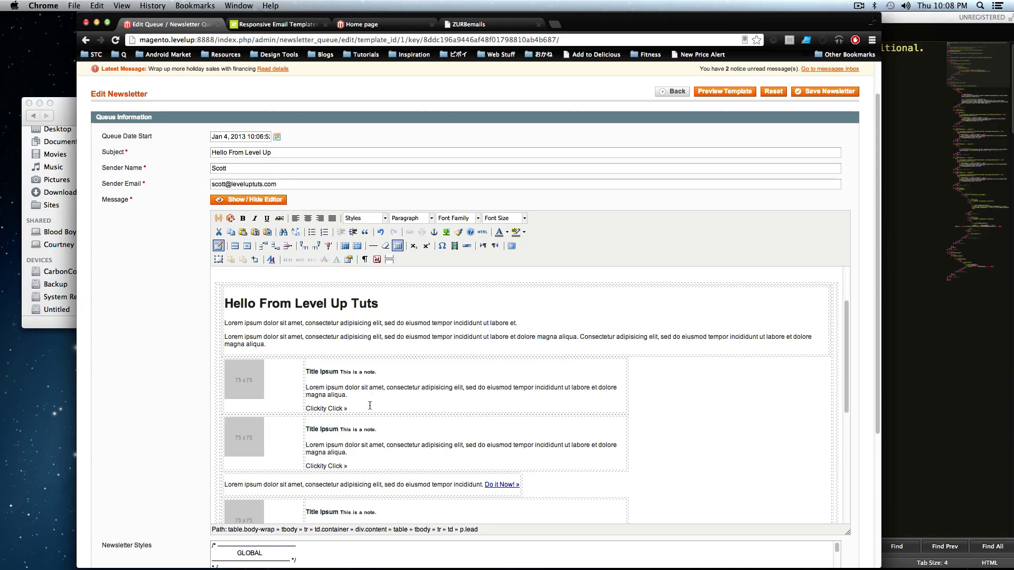
- Delete the short intro line so the heading sits under the logo header
click(222, 323)
click(289, 322)
triple_click(289, 322)
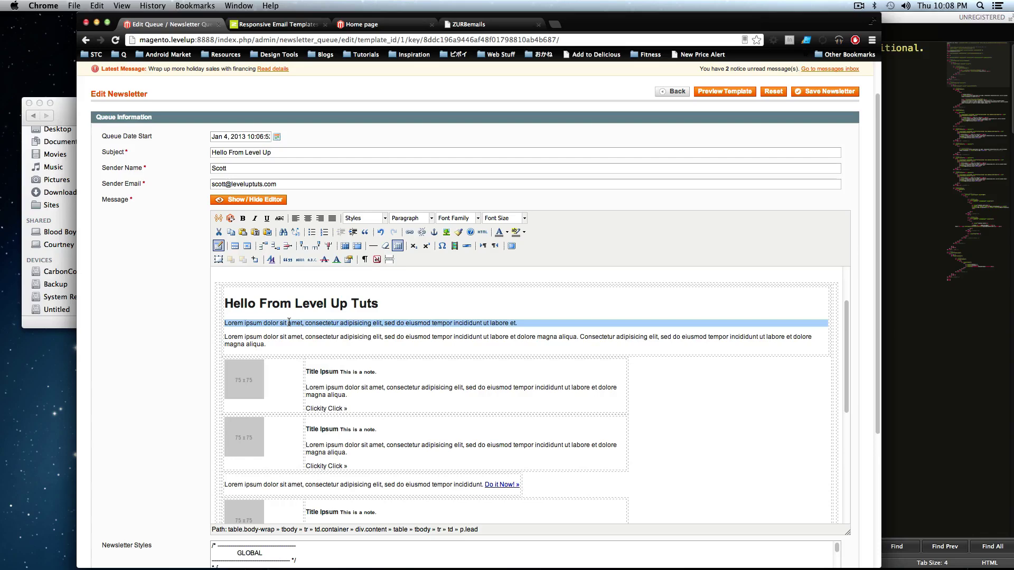
key(BackSpace)
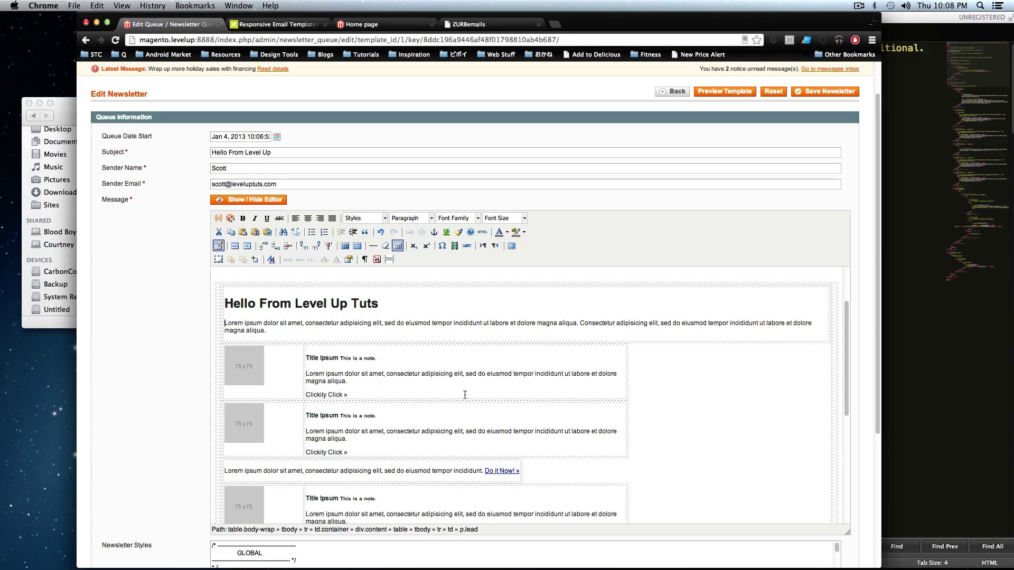
scroll(417, 379, down, 5)
scroll(409, 383, up, 10)
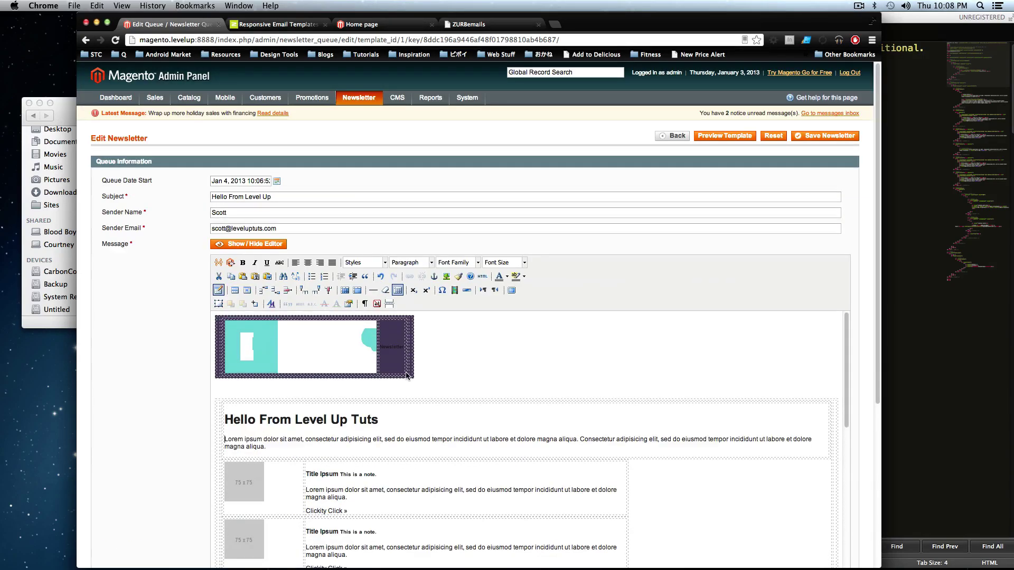
scroll(406, 373, down, 8)
scroll(405, 373, down, 5)
scroll(407, 373, up, 10)
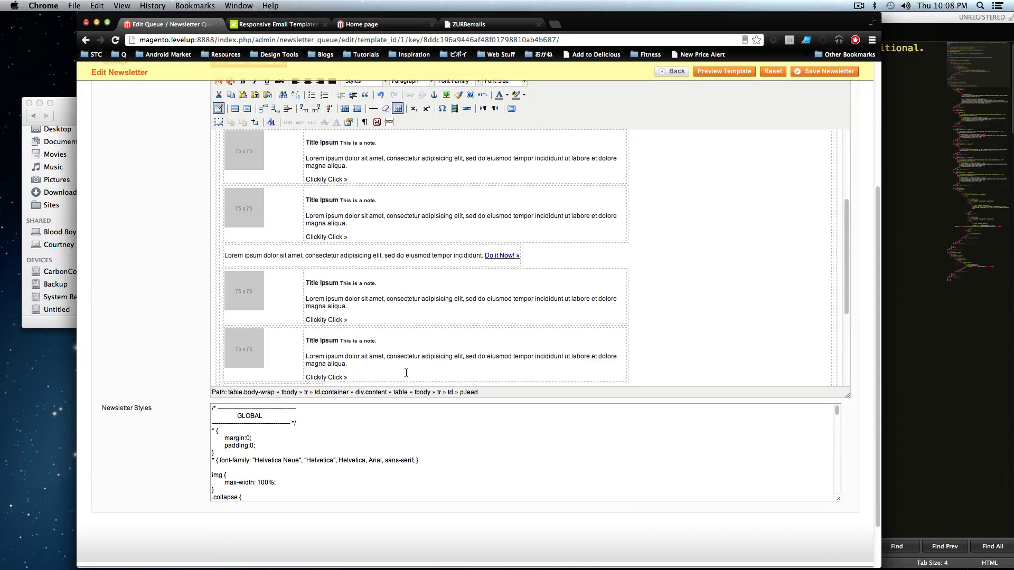
scroll(413, 331, up, 5)
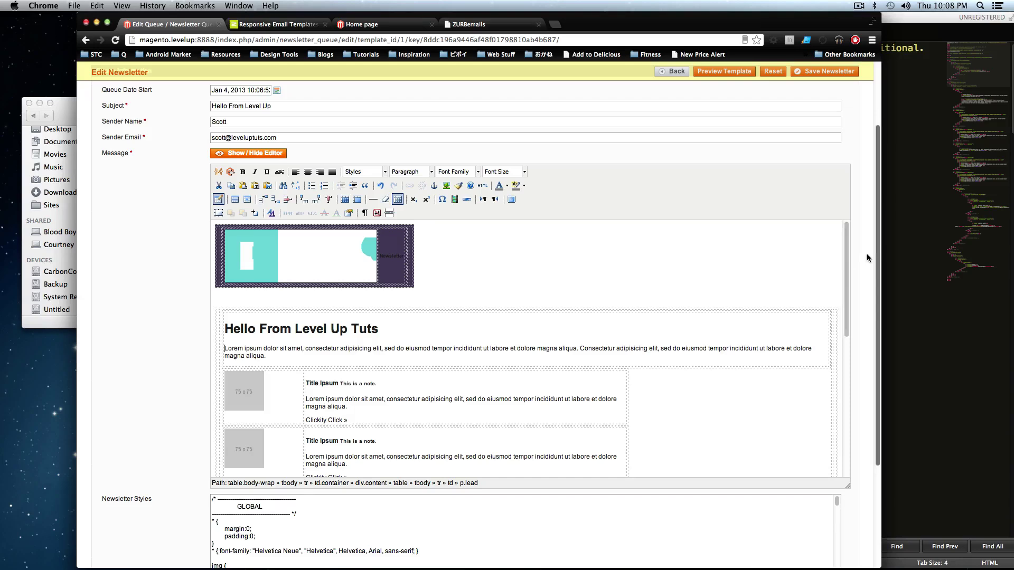
scroll(866, 254, up, 3)
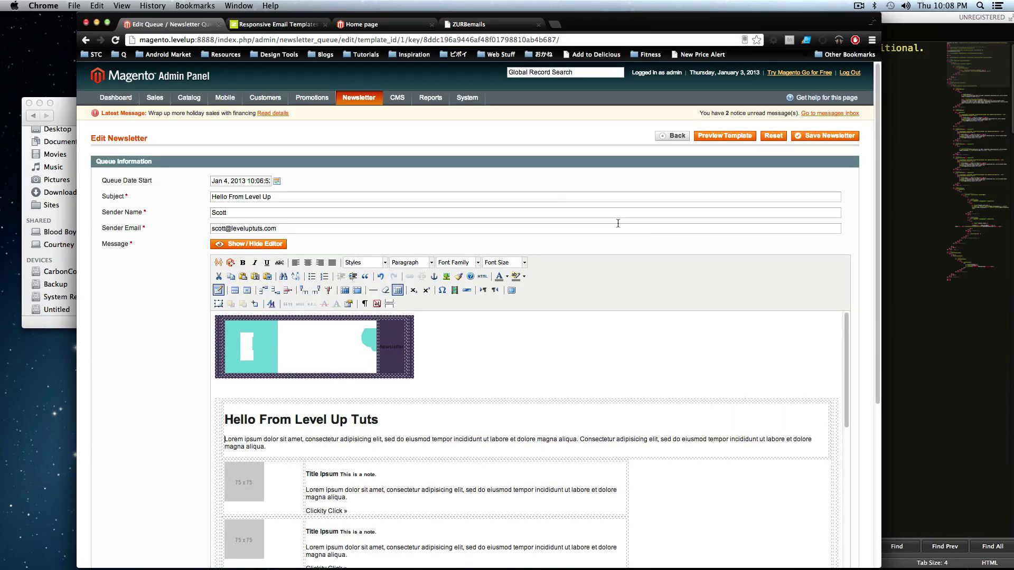
- Save the newsletter to the queue for Jan 4, 2013, review the entry, and return to the queue grid
click(803, 138)
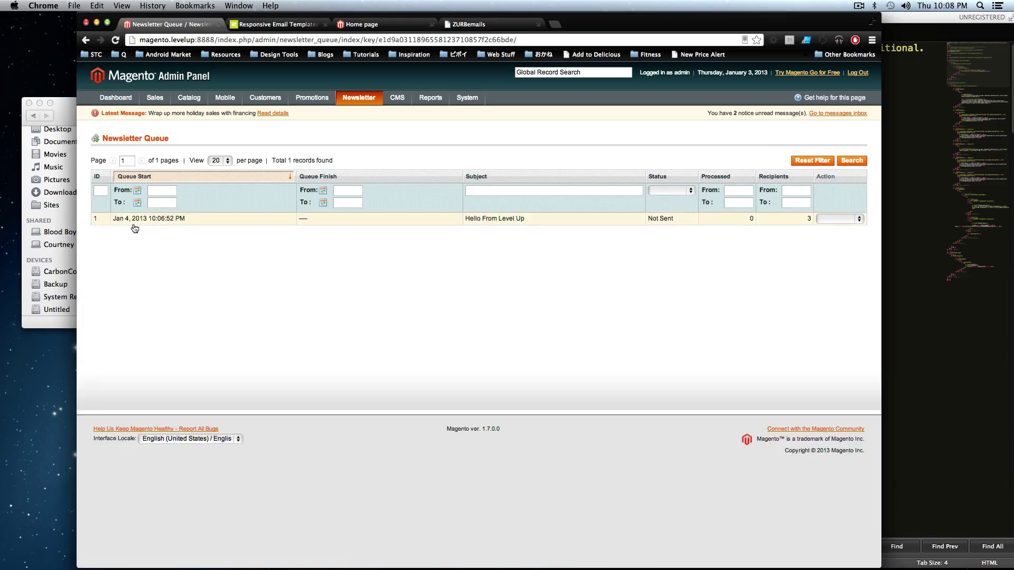
click(328, 222)
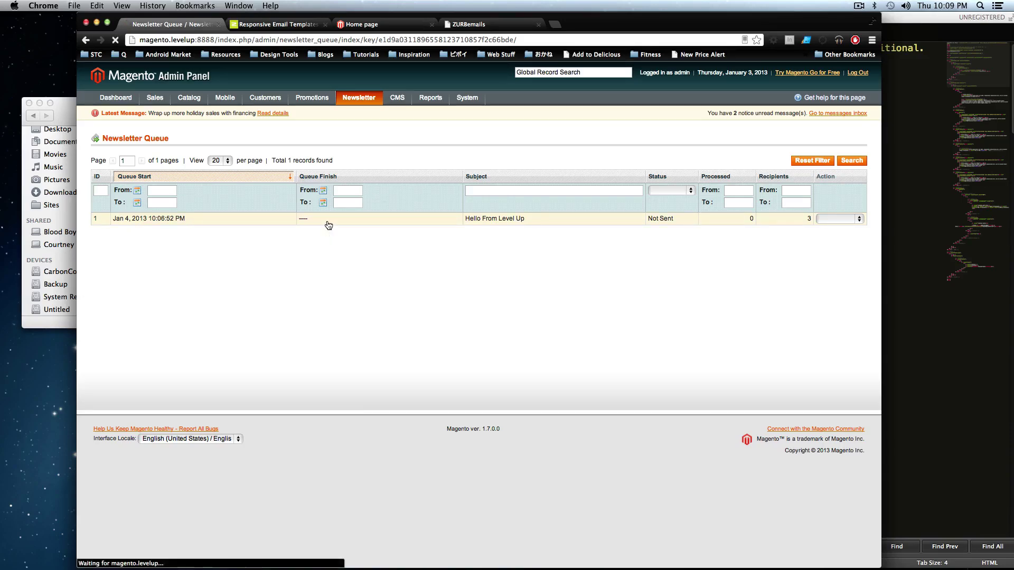
scroll(146, 292, down, 6)
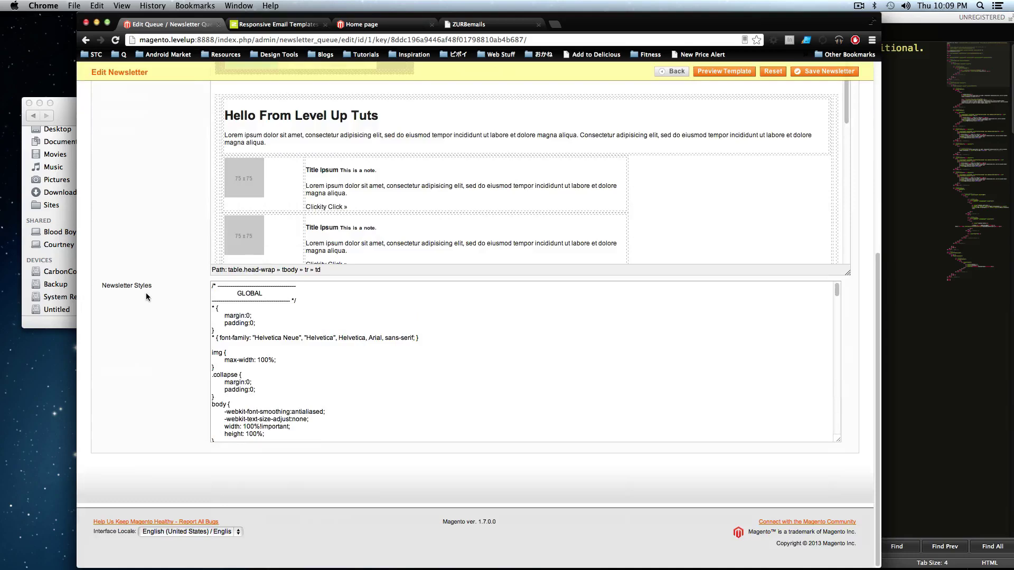
scroll(146, 292, up, 6)
click(86, 39)
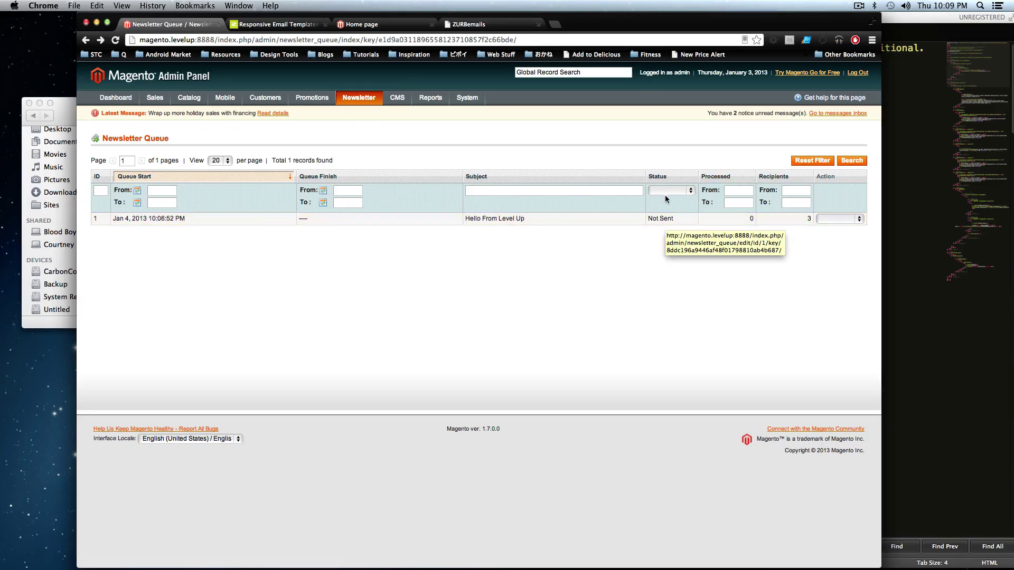
click(840, 219)
click(671, 234)
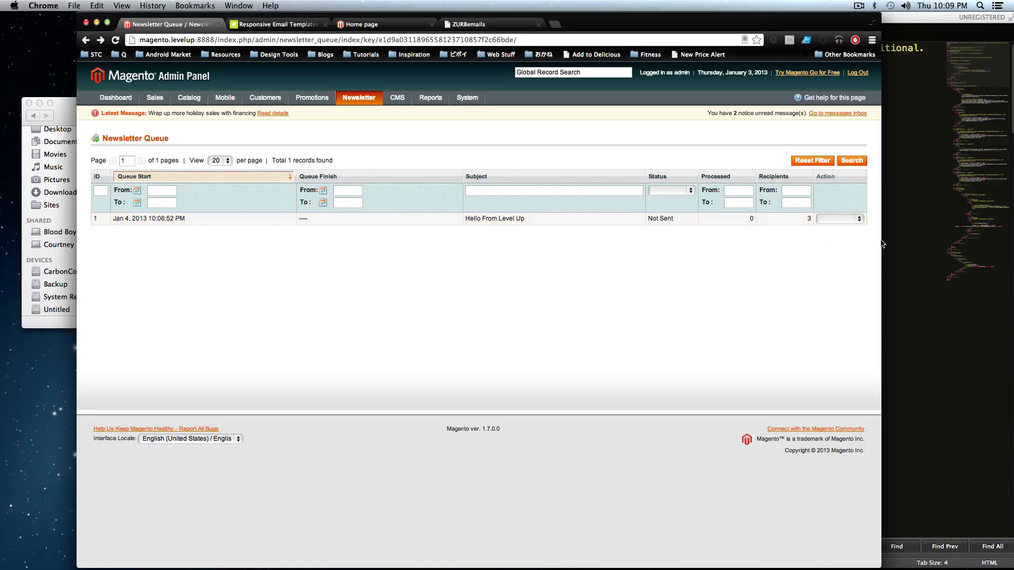
- Try previewing the queued newsletter and always allow pop-ups from the admin site
click(856, 219)
click(834, 228)
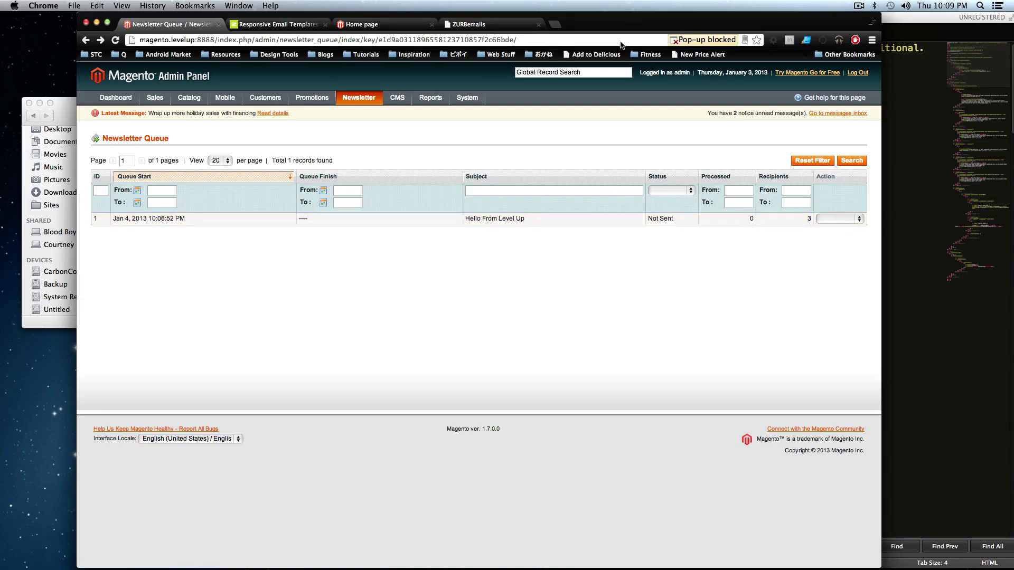
click(688, 41)
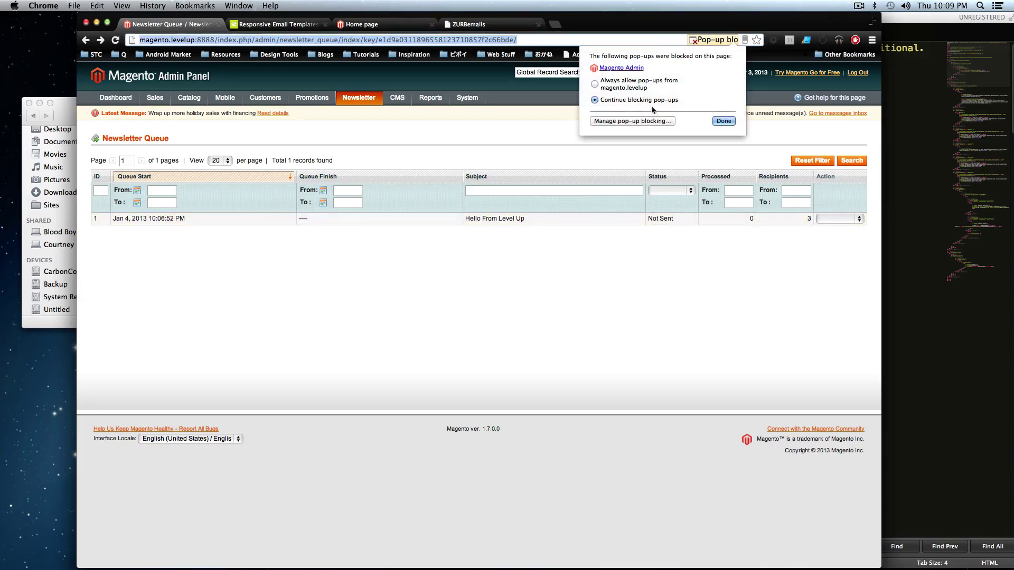
click(595, 84)
click(724, 120)
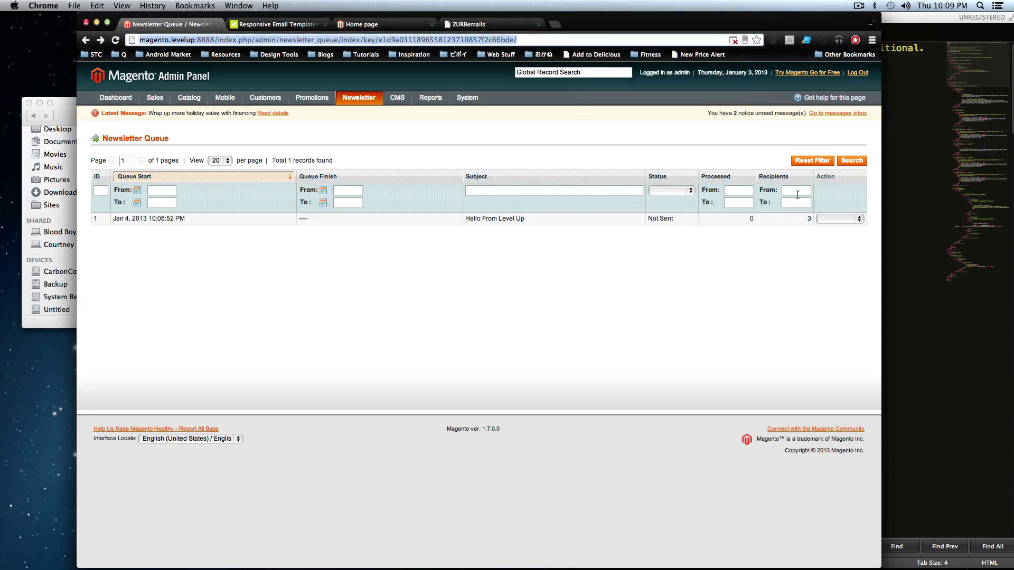
- Preview the queued Hello From Level Up newsletter again from its Action menu
click(822, 219)
click(826, 228)
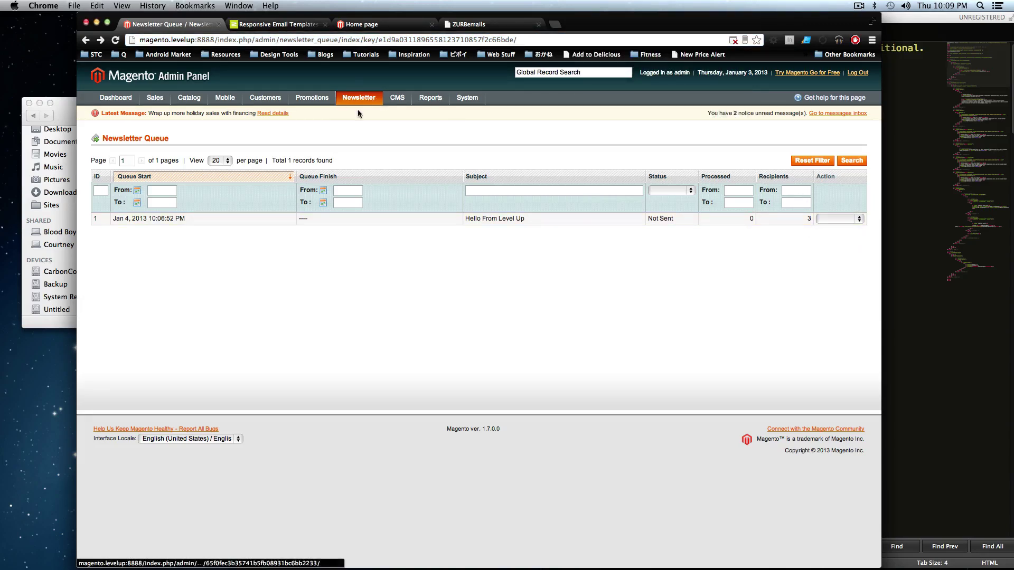
click(733, 40)
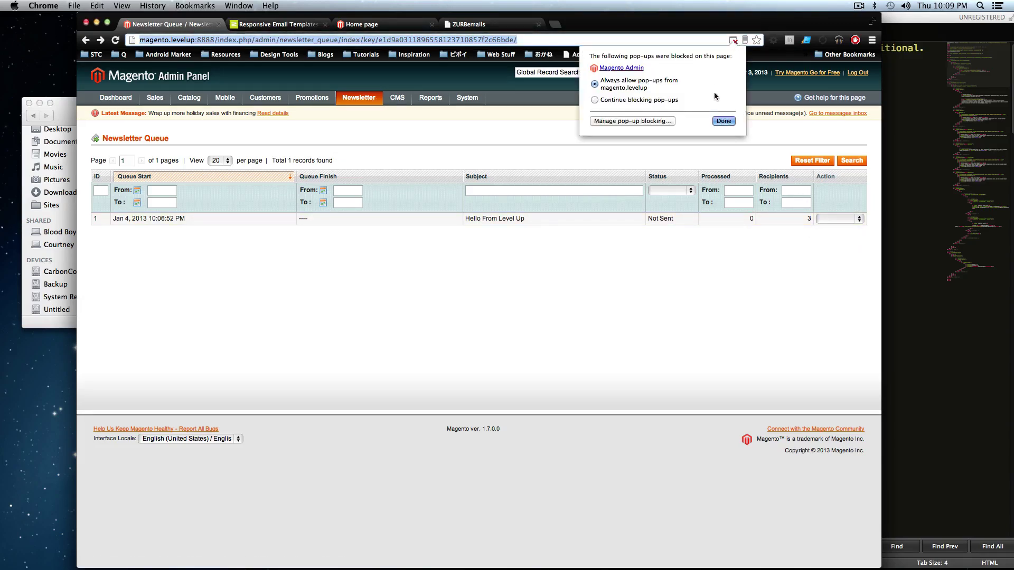
click(723, 121)
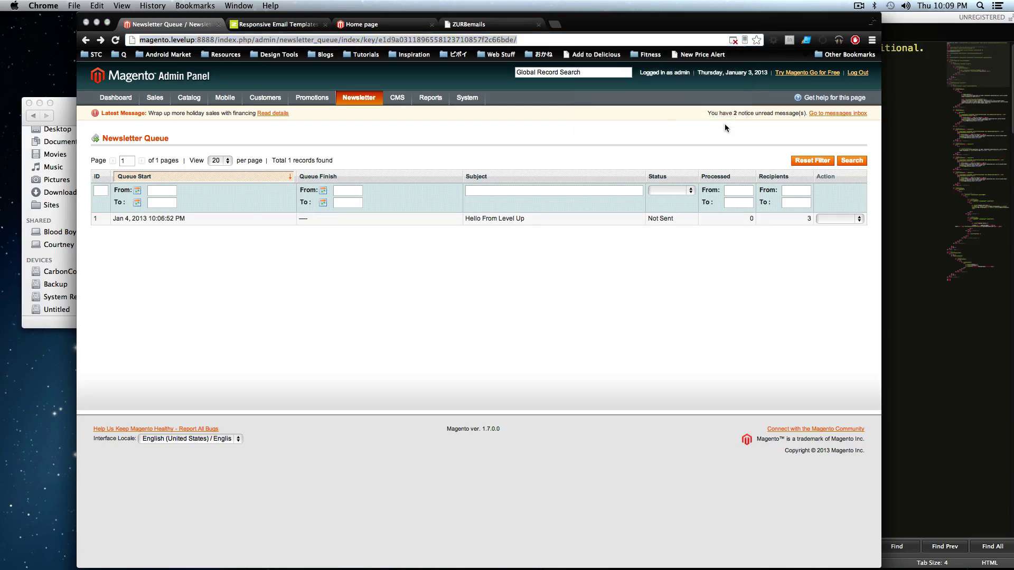
click(367, 218)
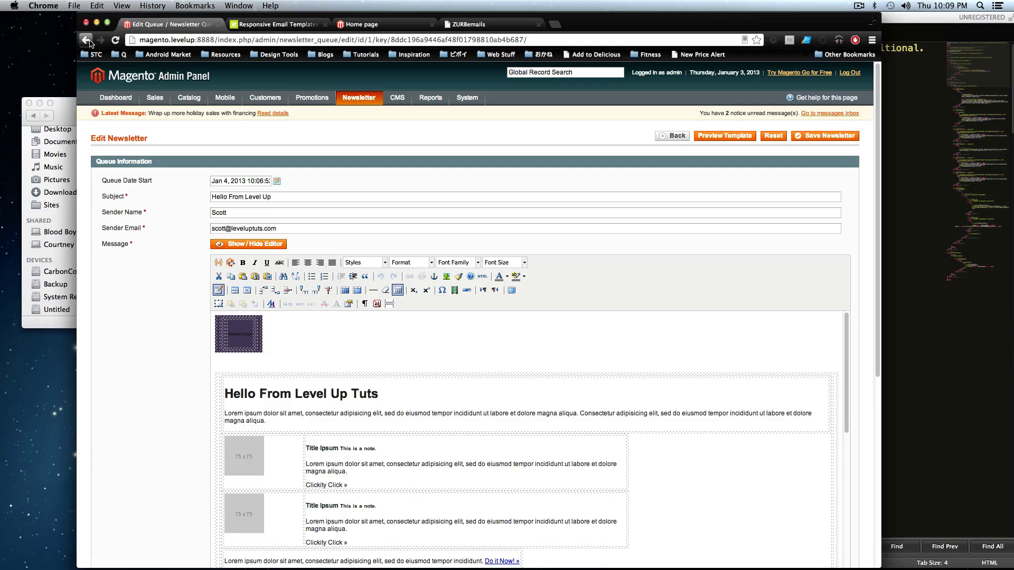
click(85, 40)
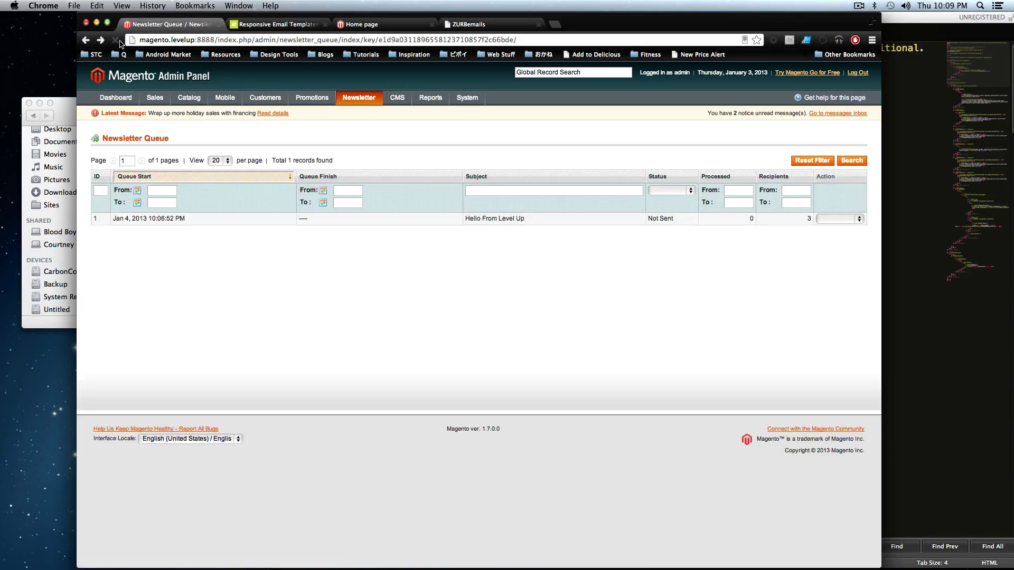
click(834, 219)
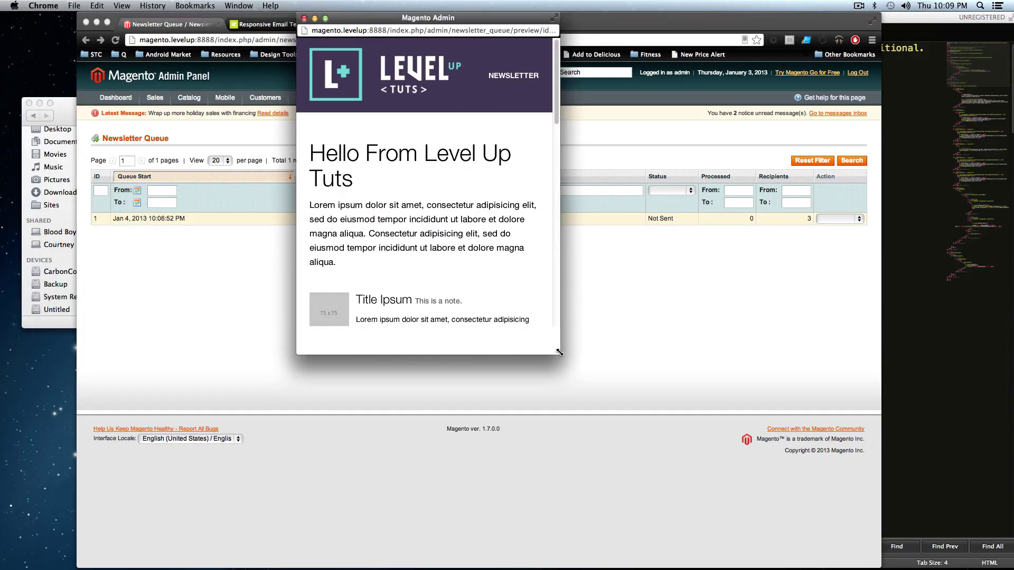
- Enlarge the preview, scroll through the newsletter noting the plain Facebook link, then close it
drag(559, 352, 761, 461)
scroll(648, 334, down, 10)
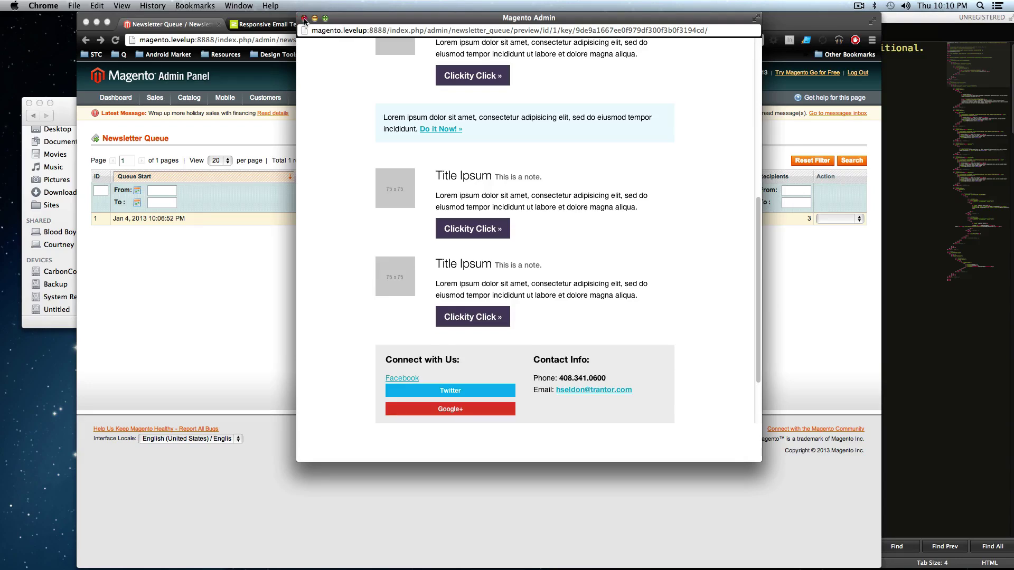
scroll(539, 344, up, 15)
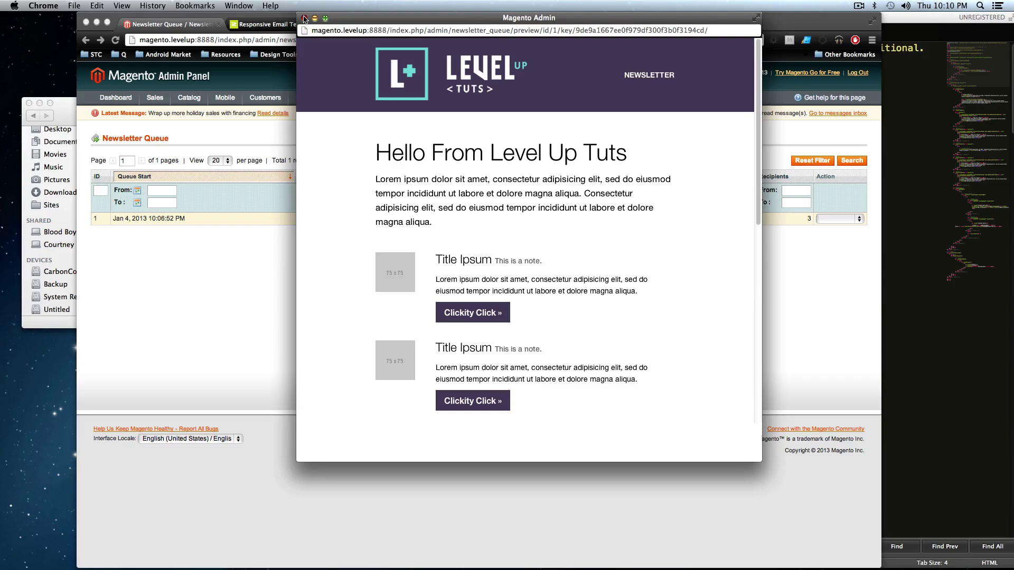
click(304, 19)
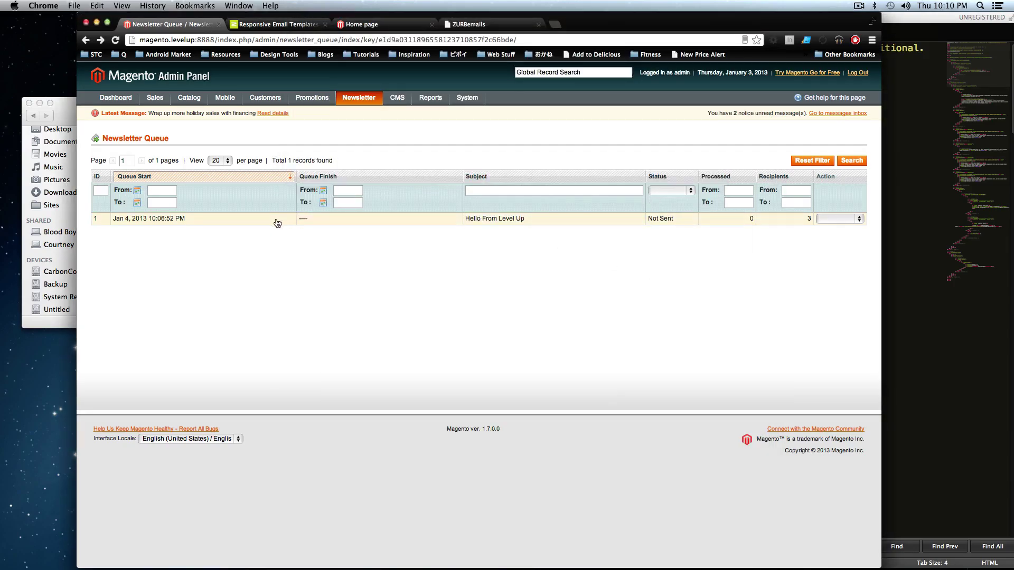
- Open the queued newsletter and show its message as raw HTML source
click(182, 222)
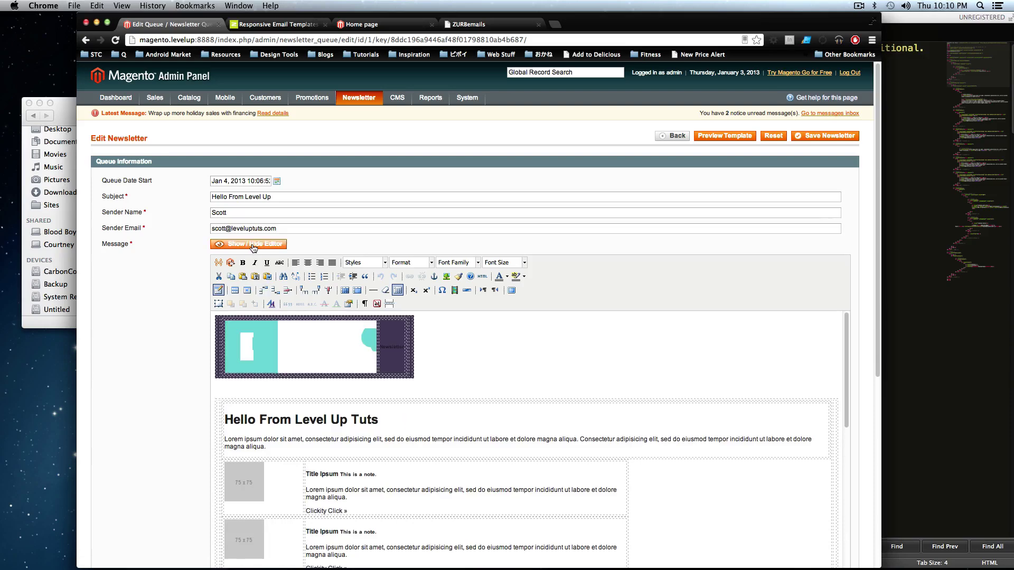
click(254, 246)
scroll(322, 351, down, 15)
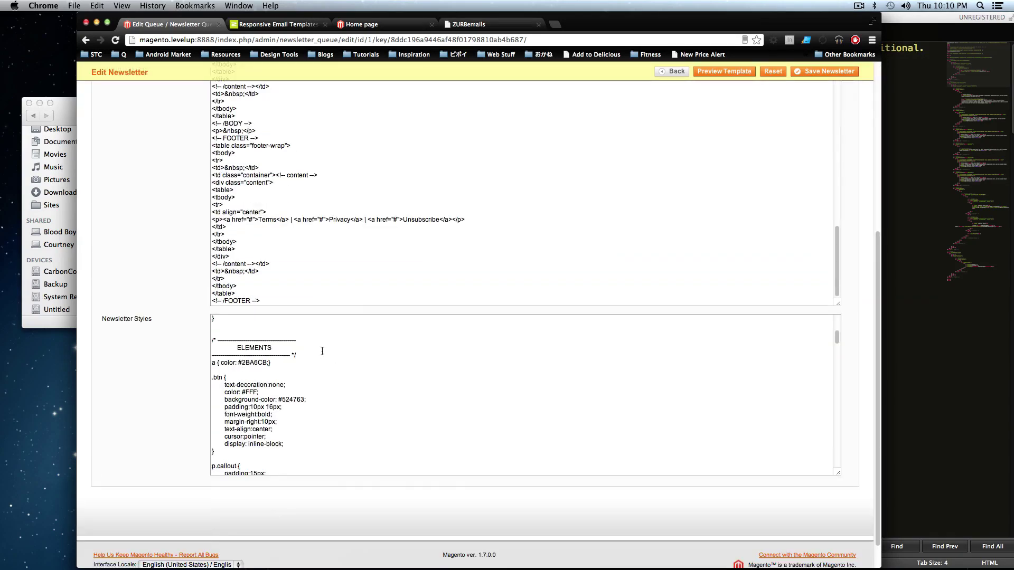
scroll(183, 306, up, 3)
scroll(391, 301, up, 8)
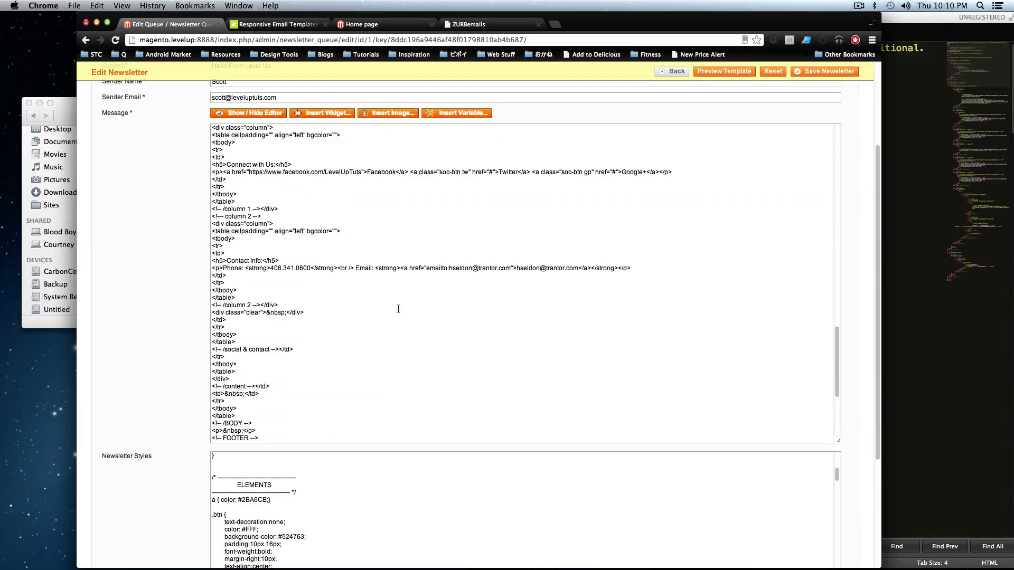
- Copy the Twitter link's class="soc-btn tw" into the Facebook link and change it to soc-btn fb
click(550, 280)
scroll(549, 281, up, 1)
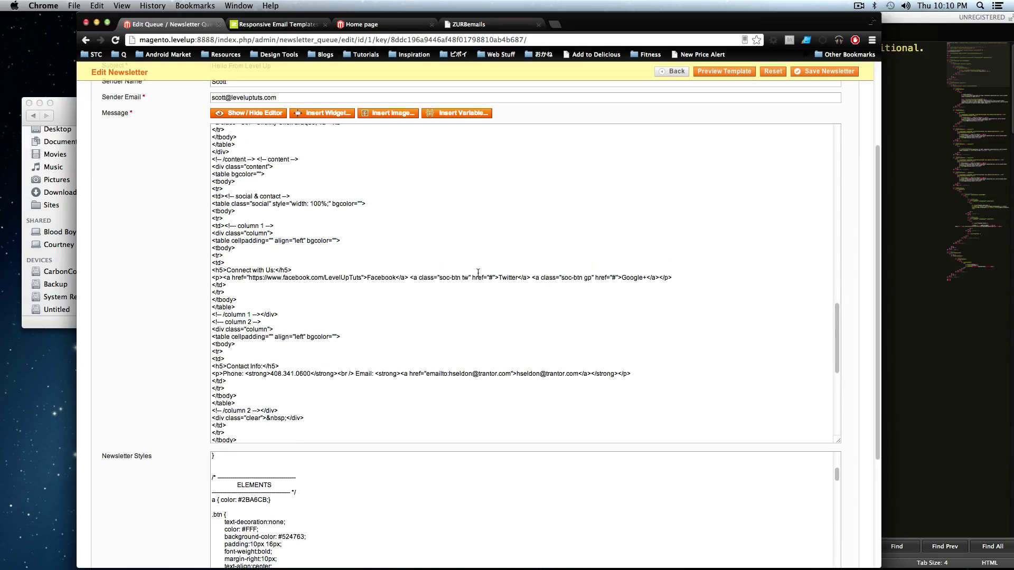
drag(469, 278, 417, 278)
key(super+c)
click(227, 276)
key(super+v)
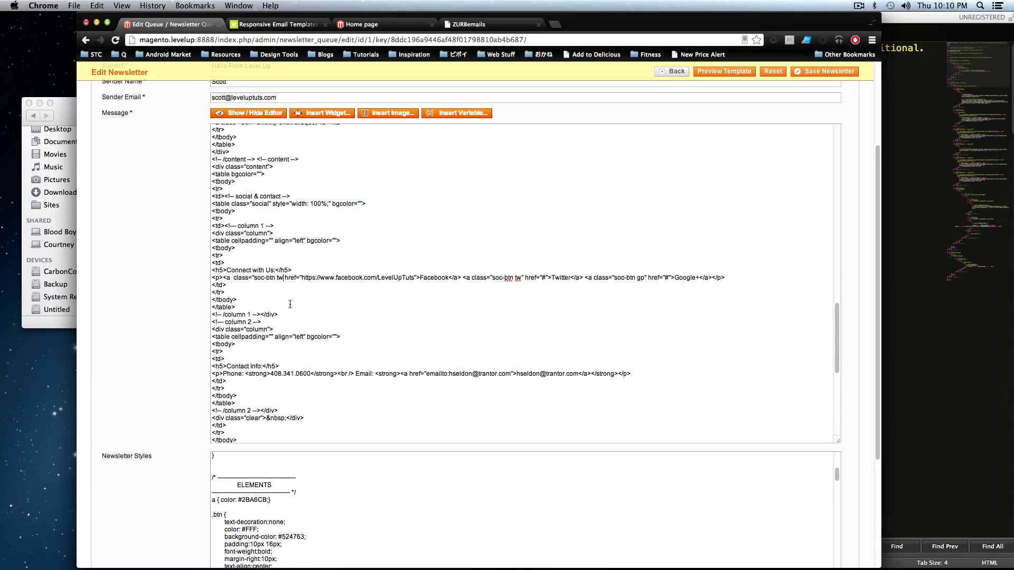
double_click(279, 278)
text(f)
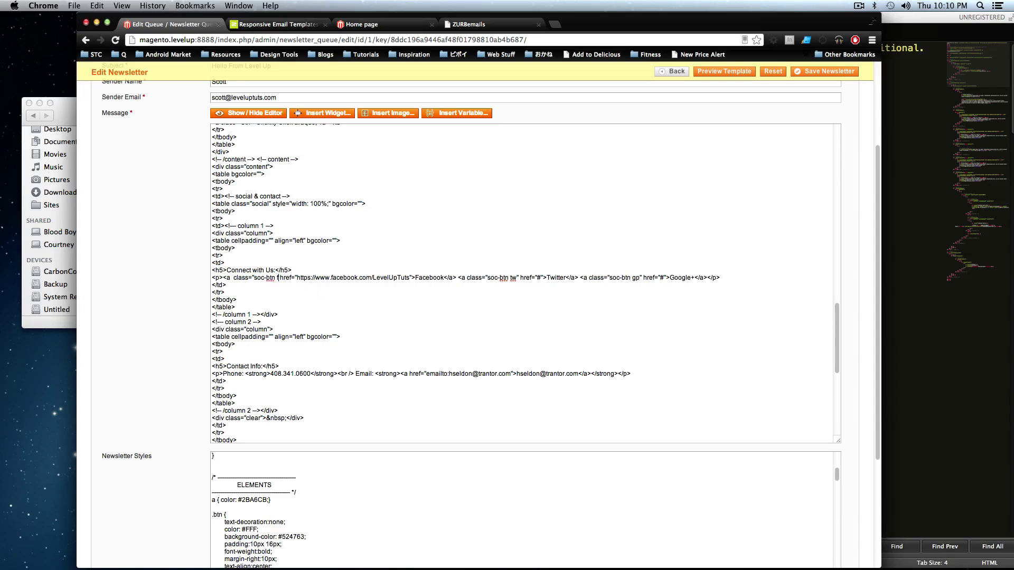
text(b)
text(")
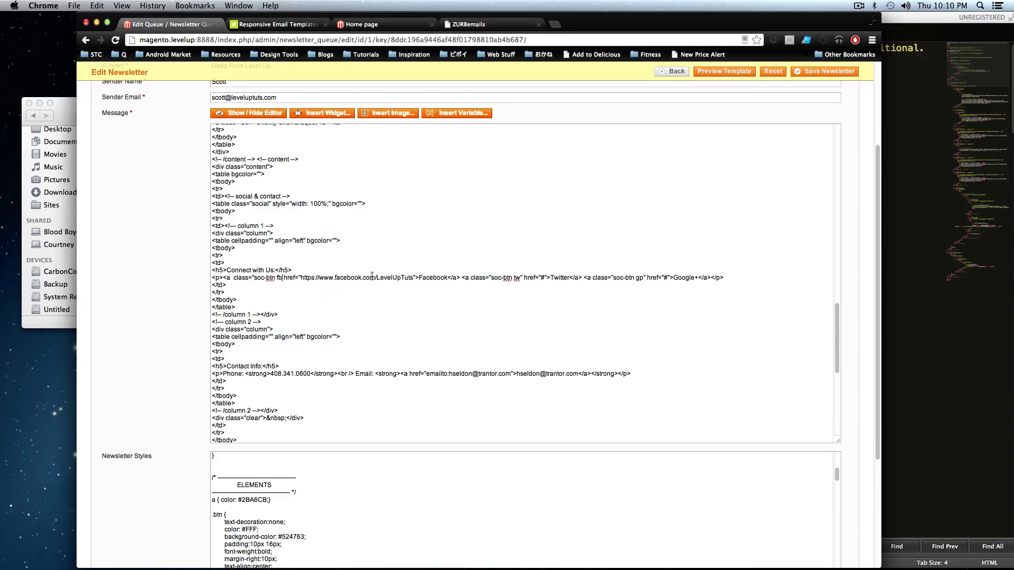
click(247, 113)
scroll(337, 244, down, 10)
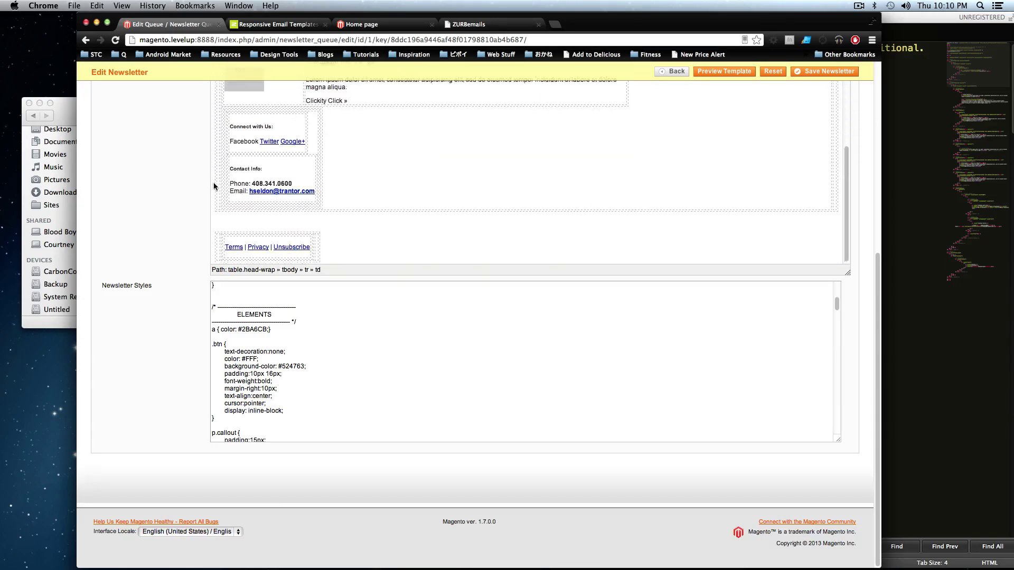
- Save the queued newsletter, then preview it and check the footer's Facebook button
click(773, 71)
click(796, 132)
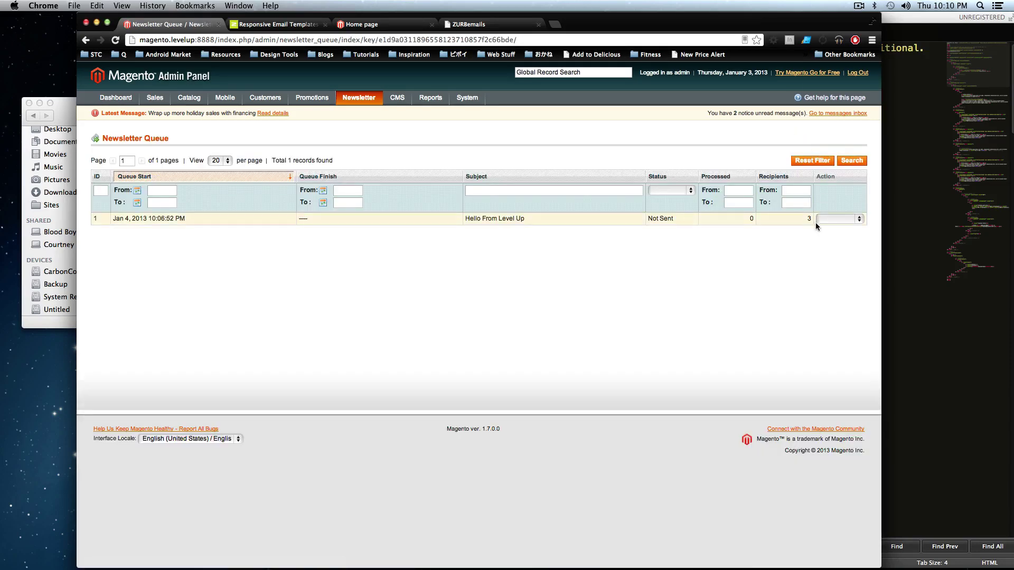
click(821, 220)
click(826, 227)
drag(85, 19, 407, 34)
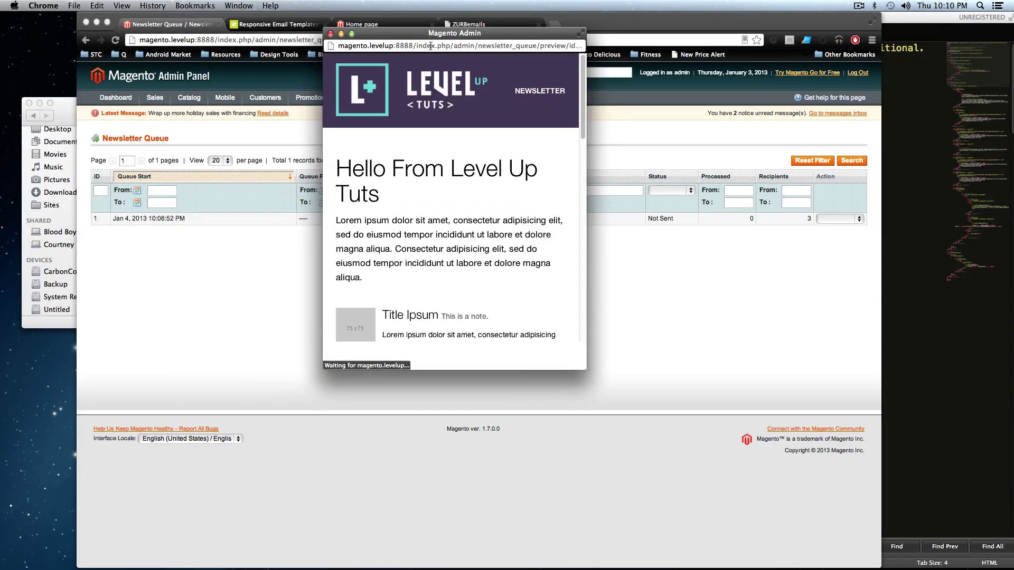
scroll(445, 233, down, 10)
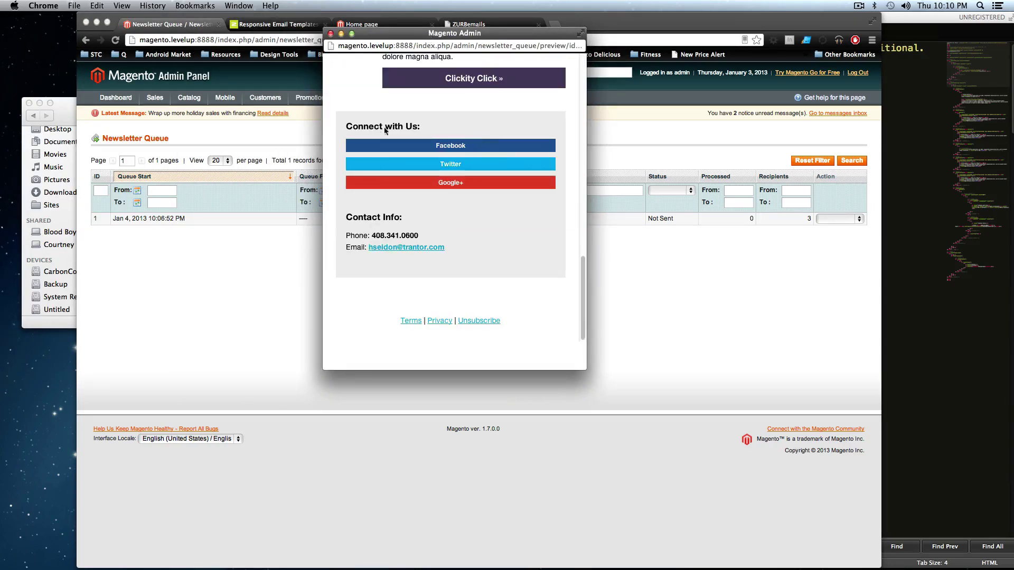
click(330, 34)
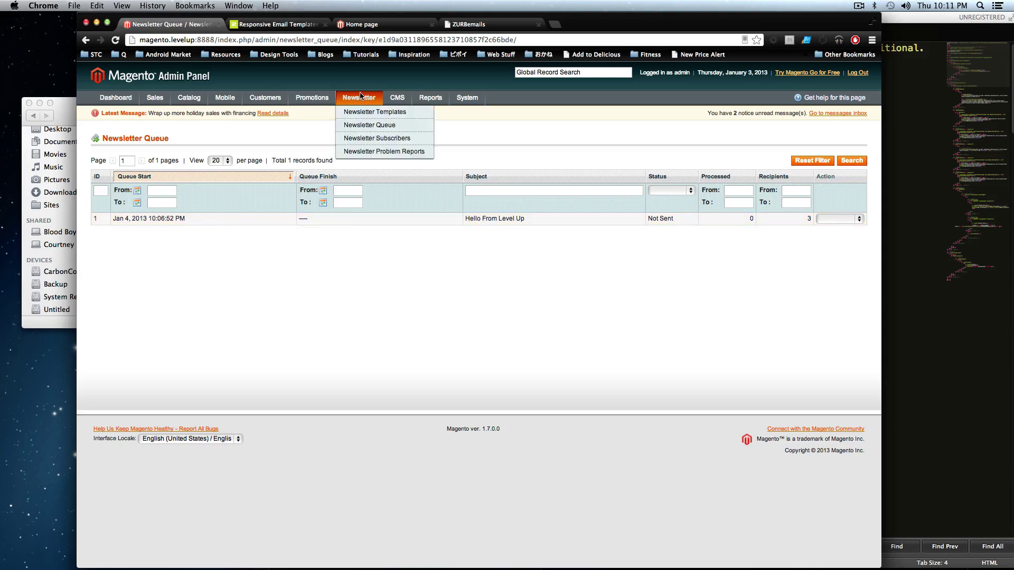
click(365, 113)
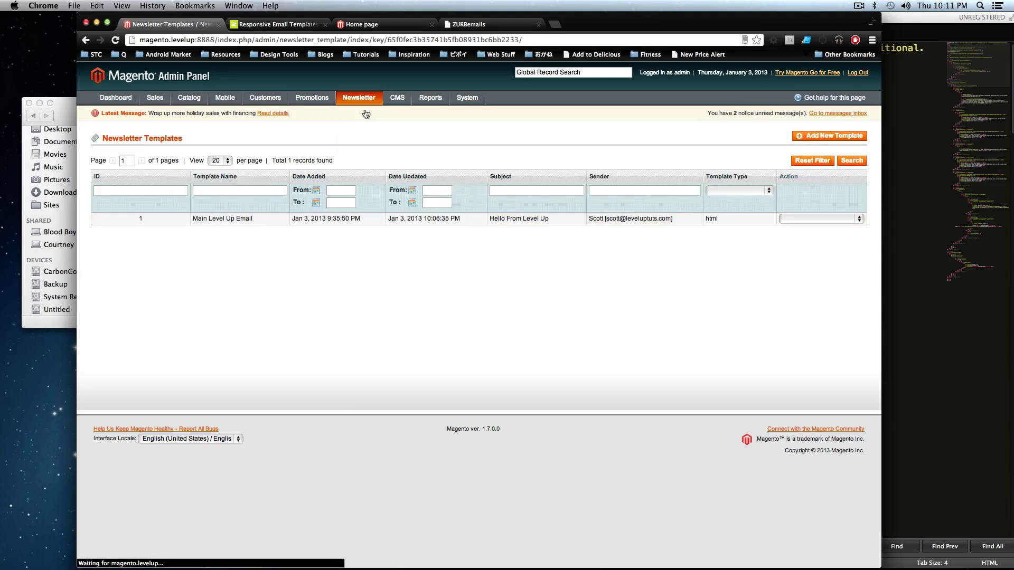
click(226, 223)
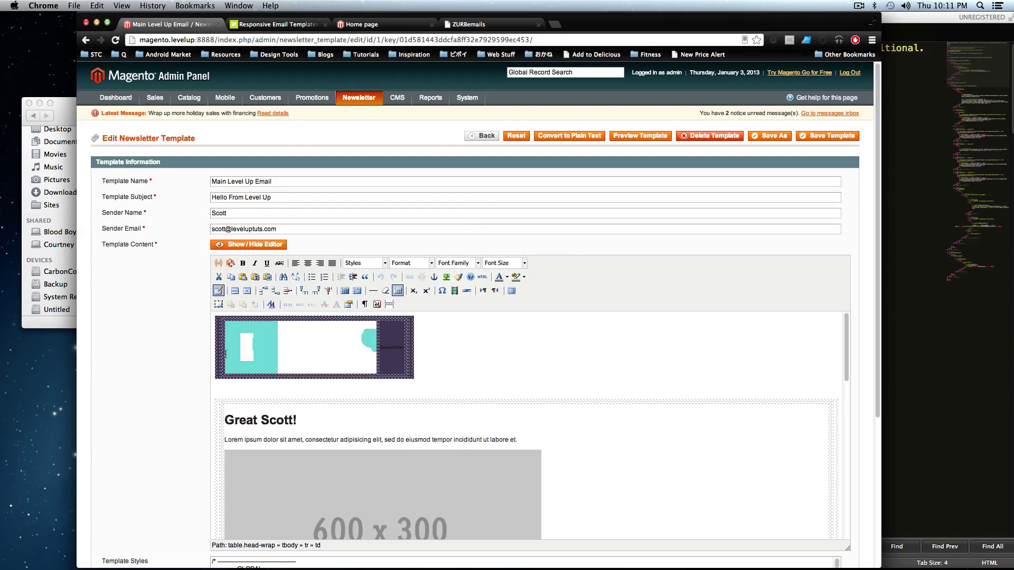
scroll(443, 454, down, 3)
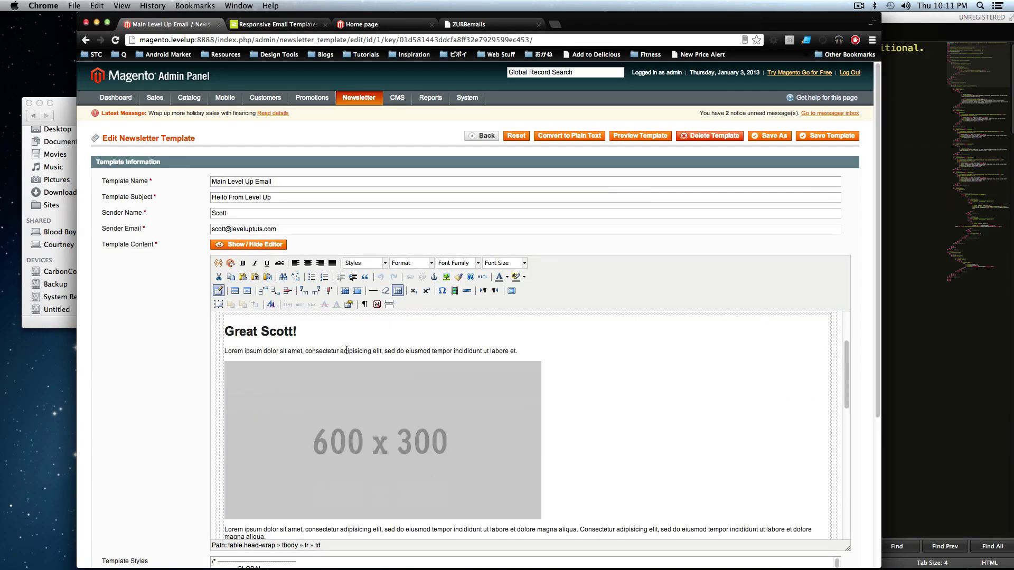
mouse_move(371, 112)
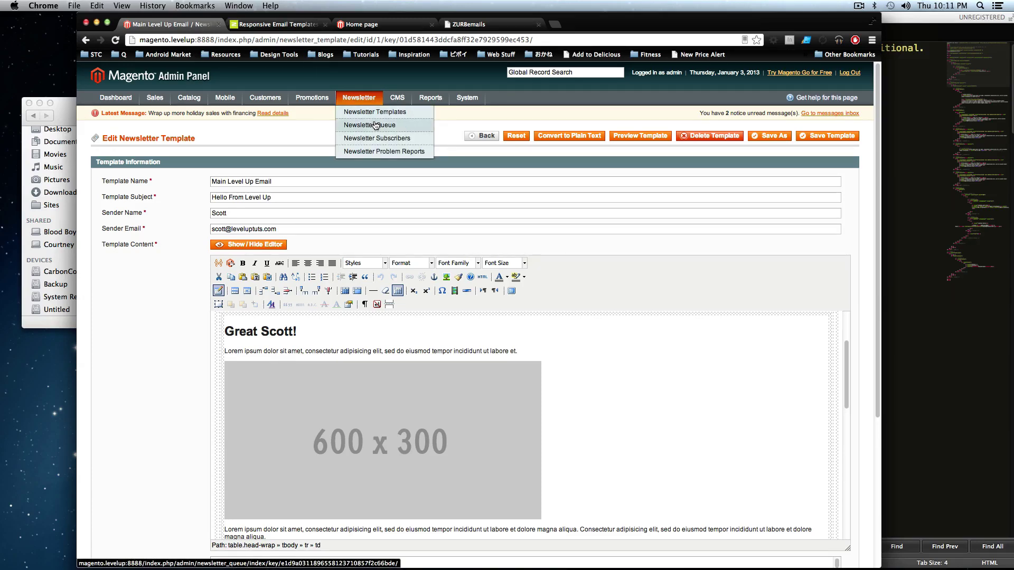
click(375, 125)
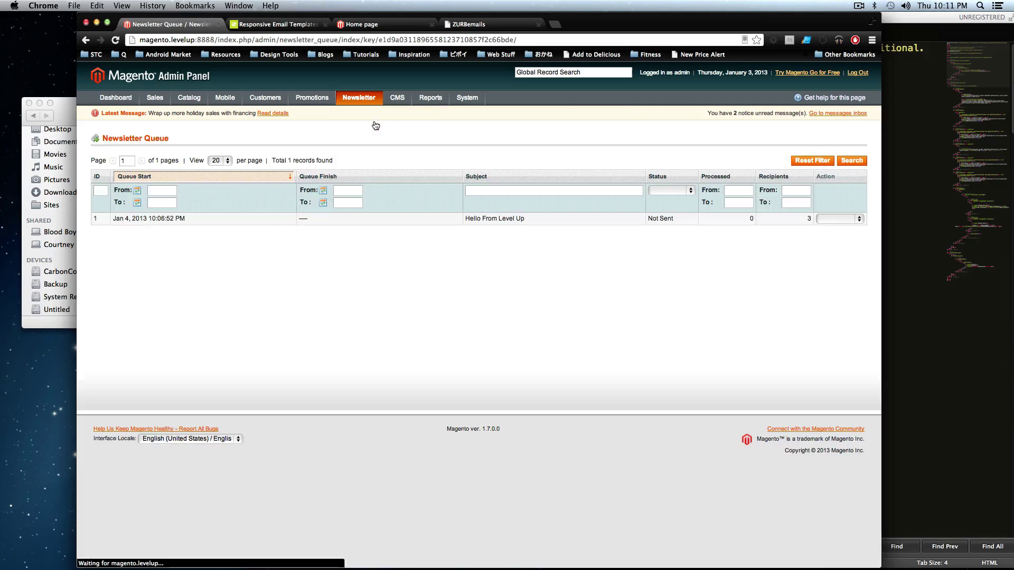